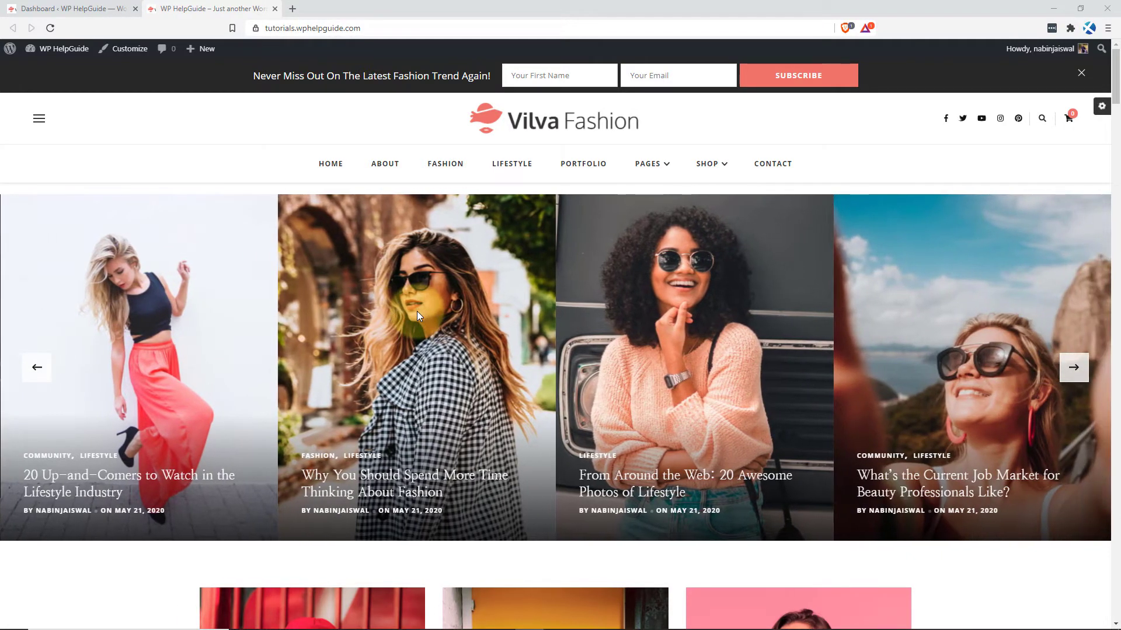
Search the plugin directory for 'loco translat', then install and activate Loco Translate.
click(88, 8)
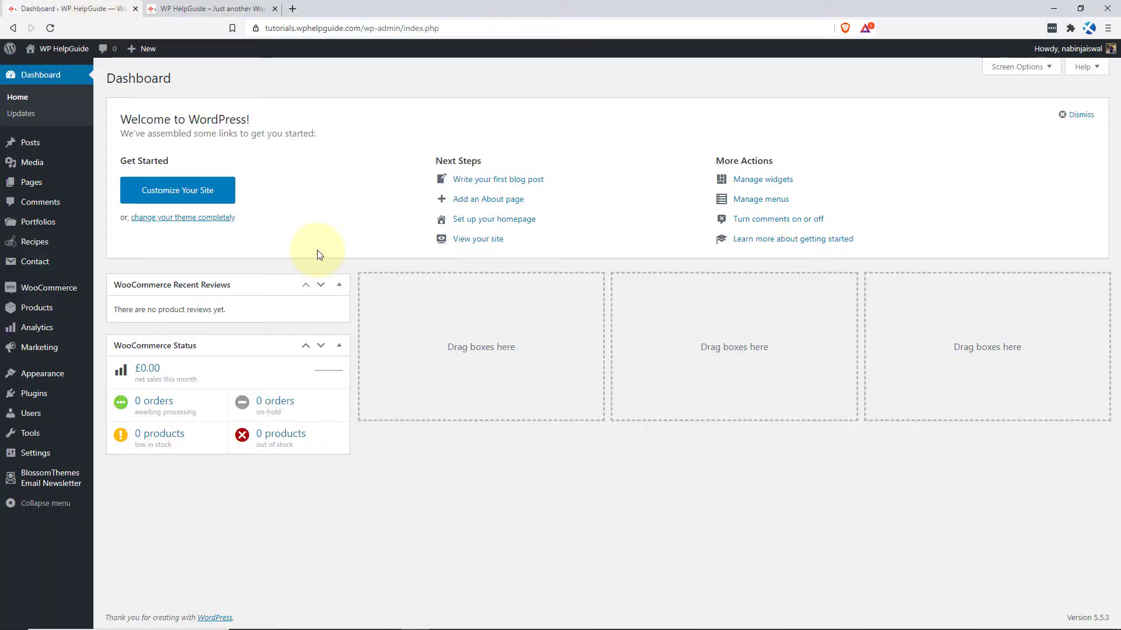
mouse_move(41, 394)
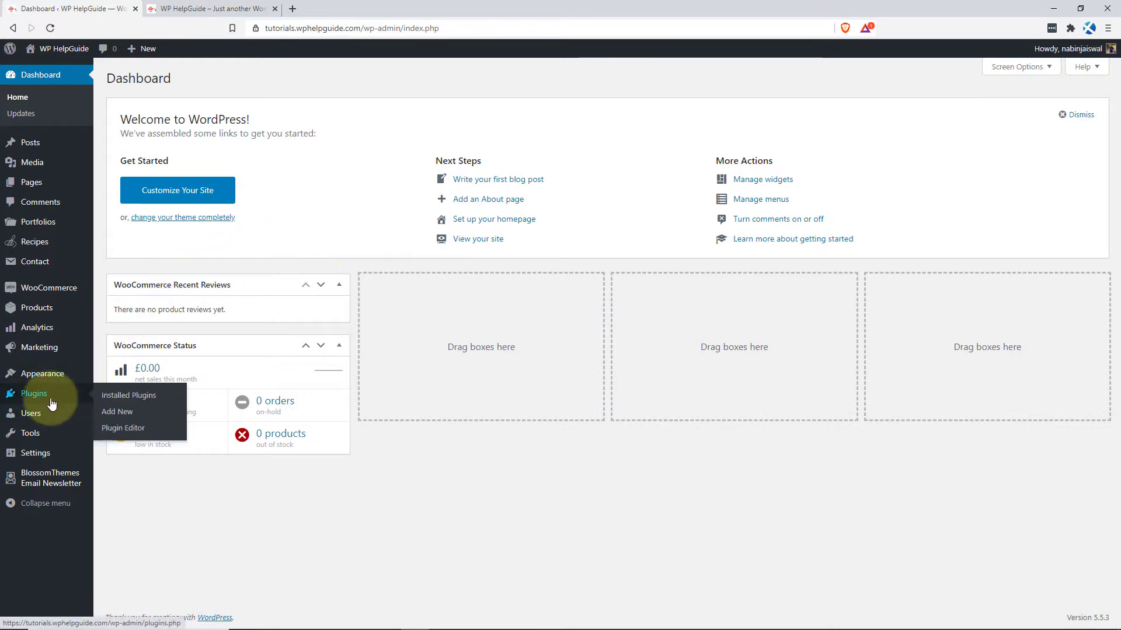
click(117, 412)
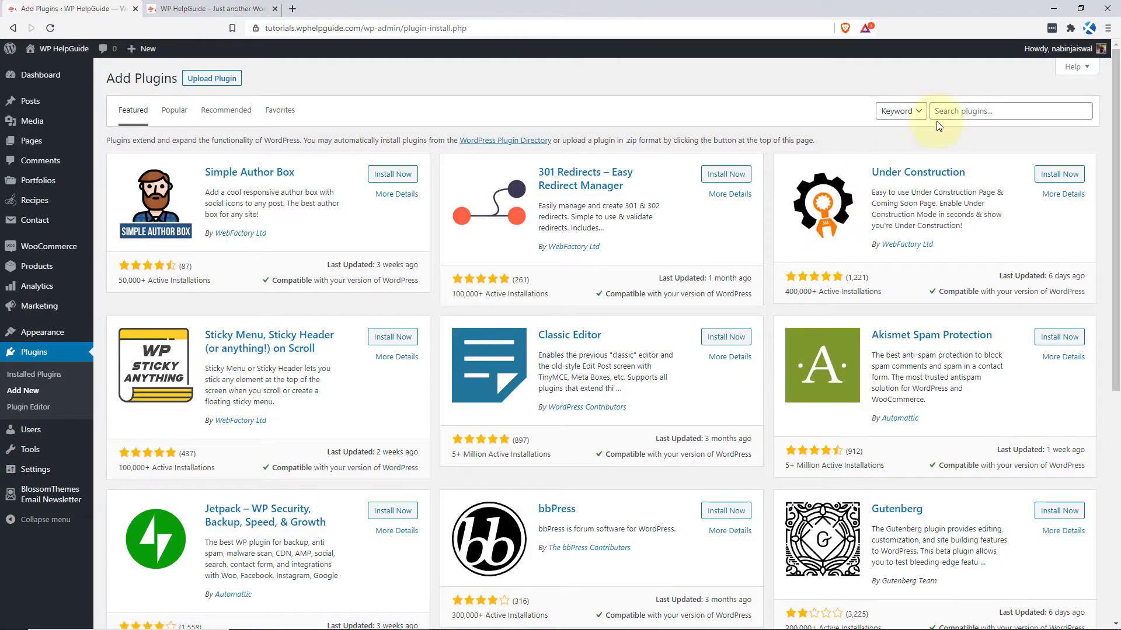
click(942, 112)
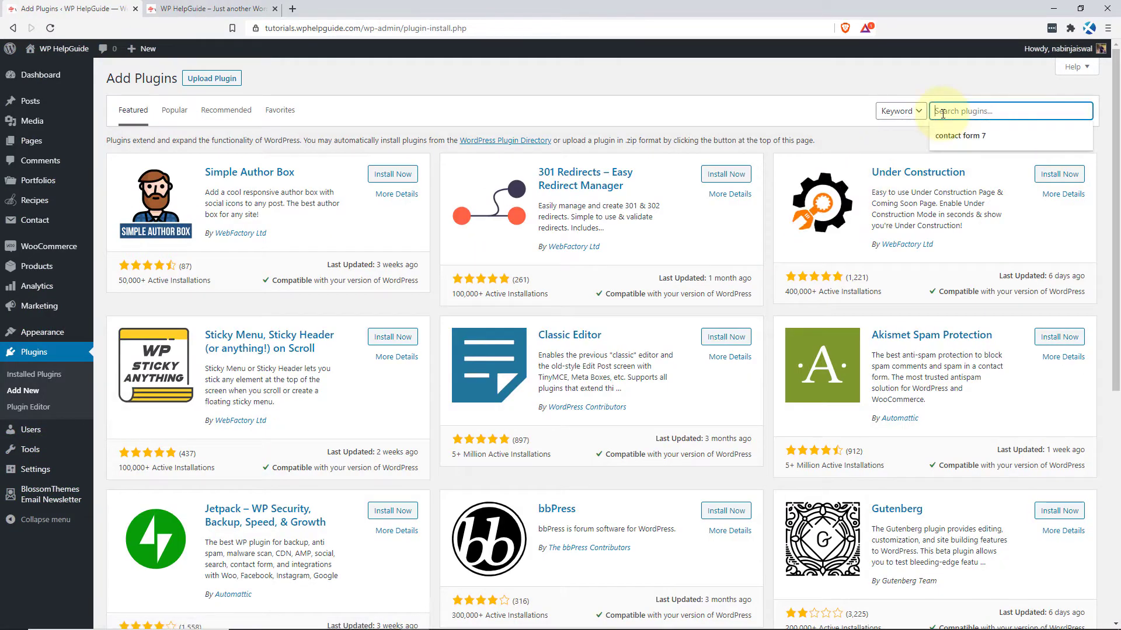
text(loco )
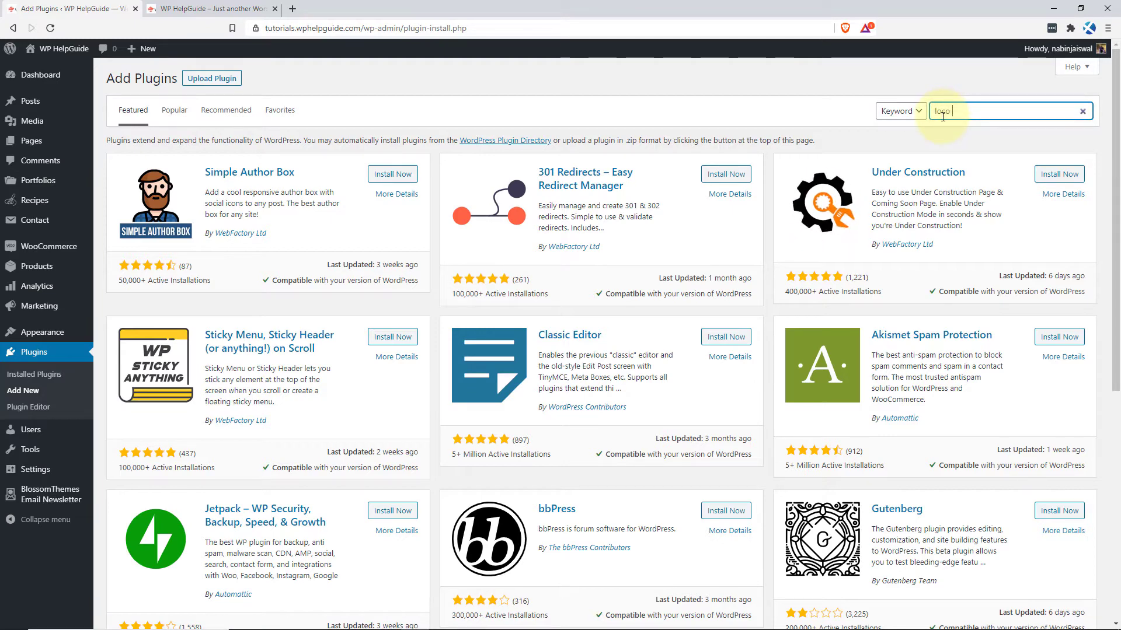
text(translate)
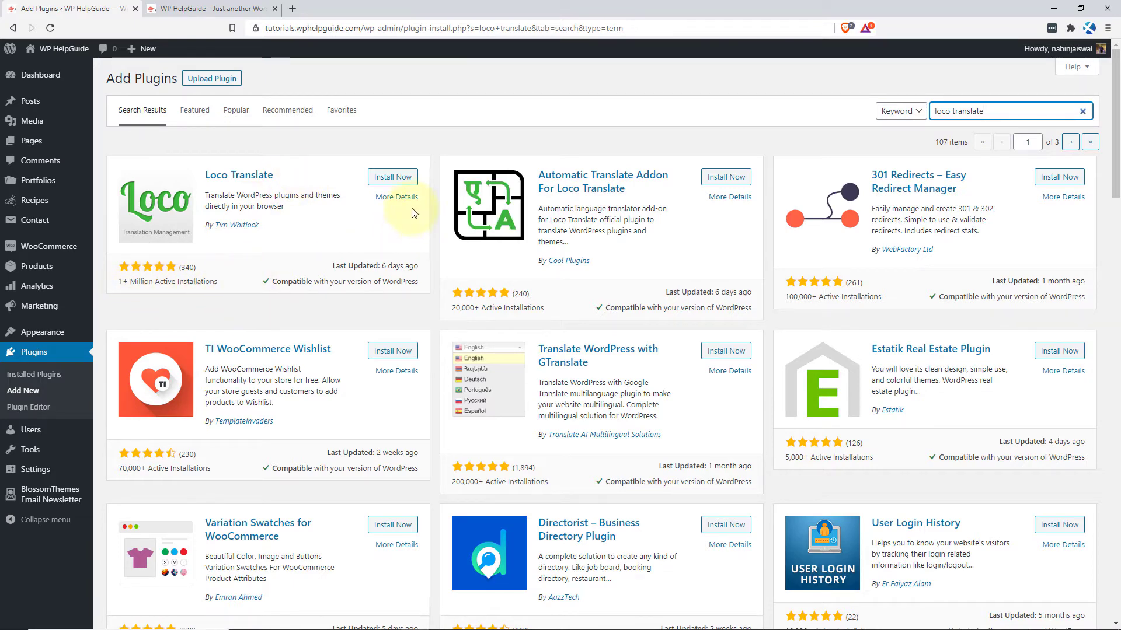
click(395, 180)
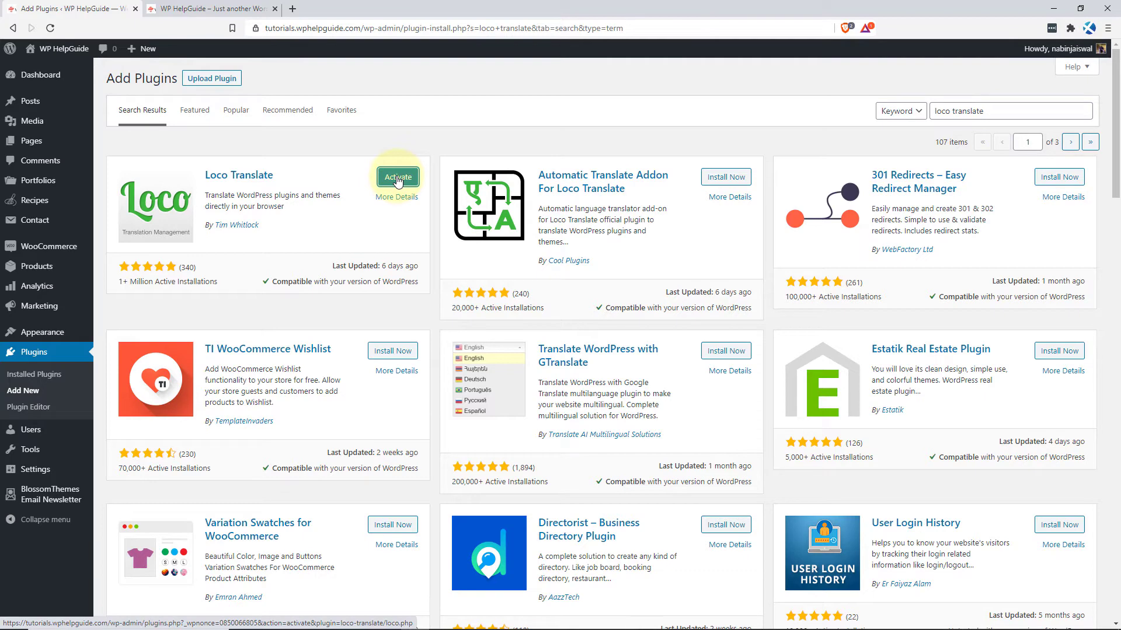
click(398, 178)
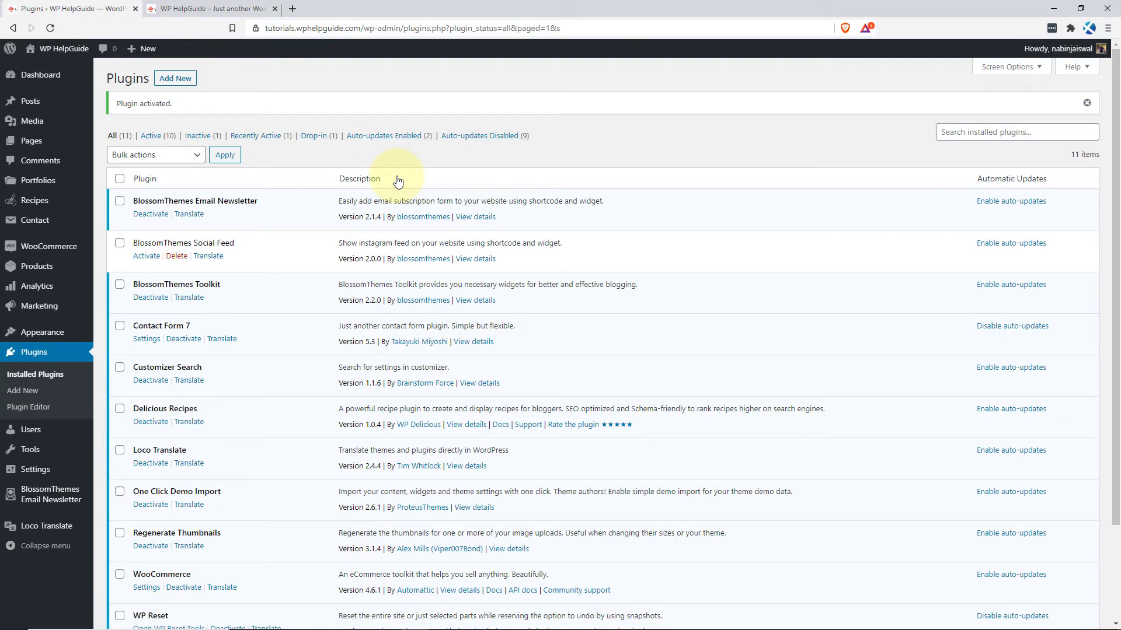
Review Loco Translate's Settings site options, then list the themes available for translation.
mouse_move(45, 529)
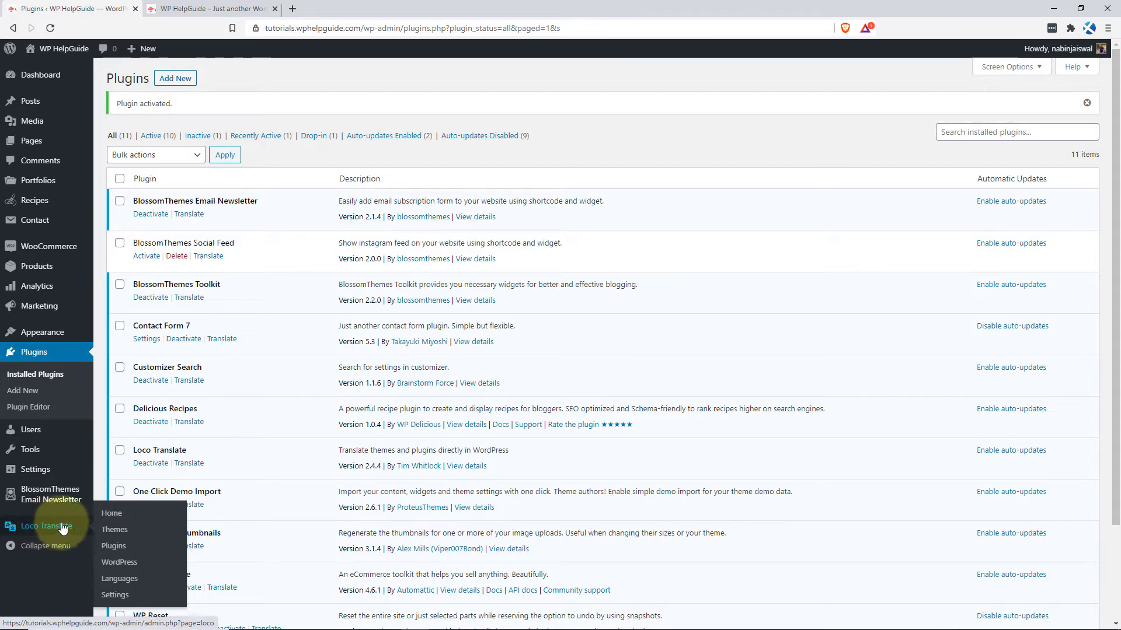
click(115, 597)
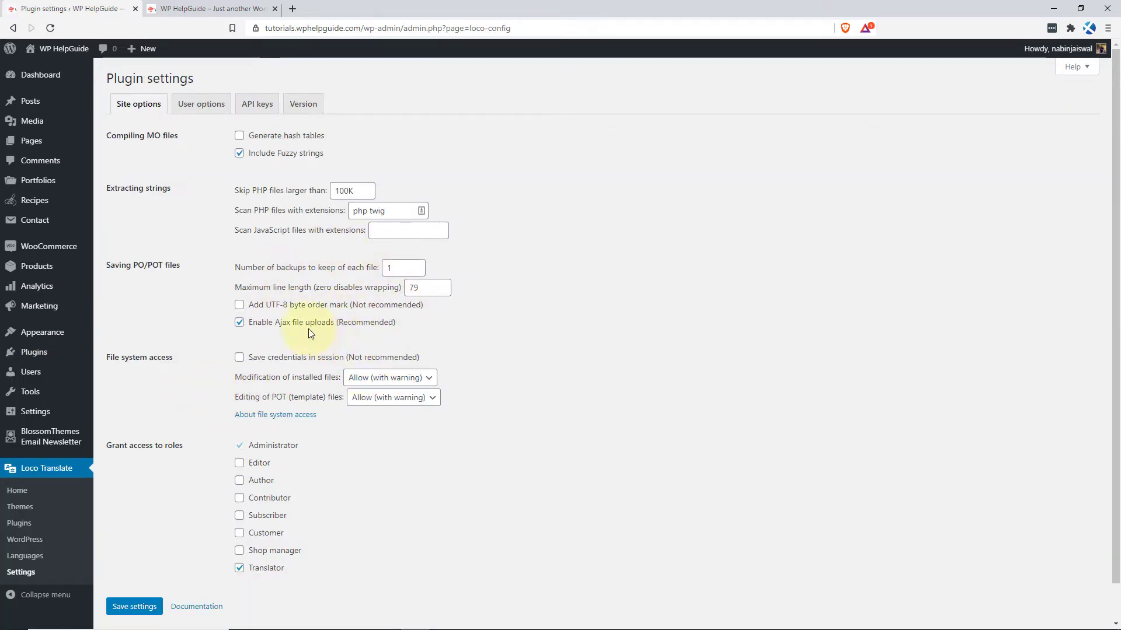
scroll(290, 472, down, 1)
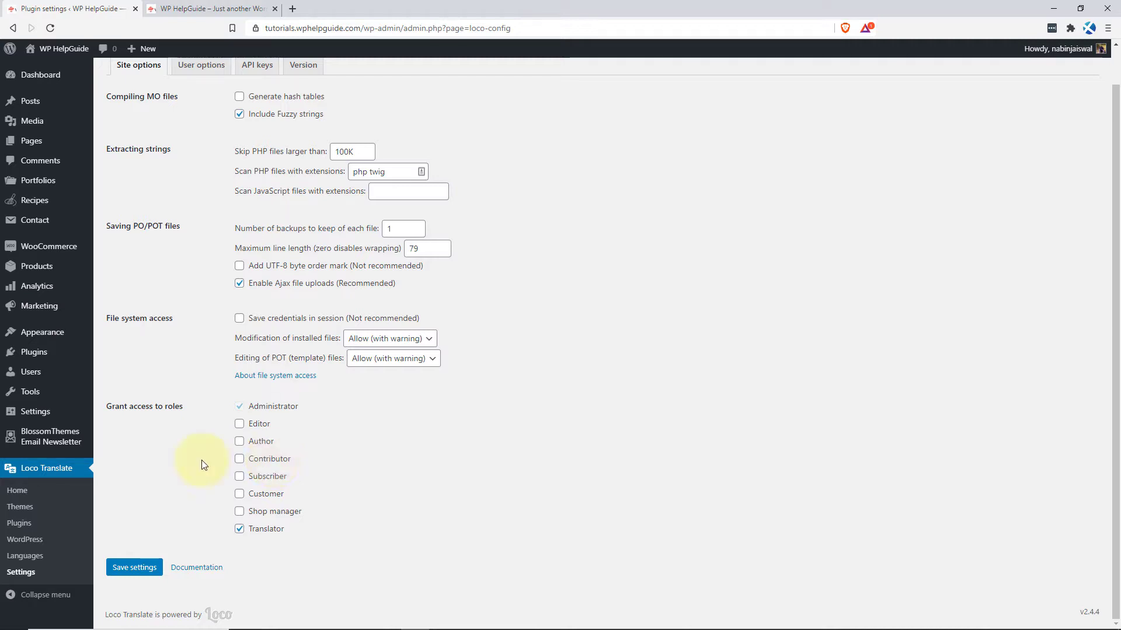
click(24, 507)
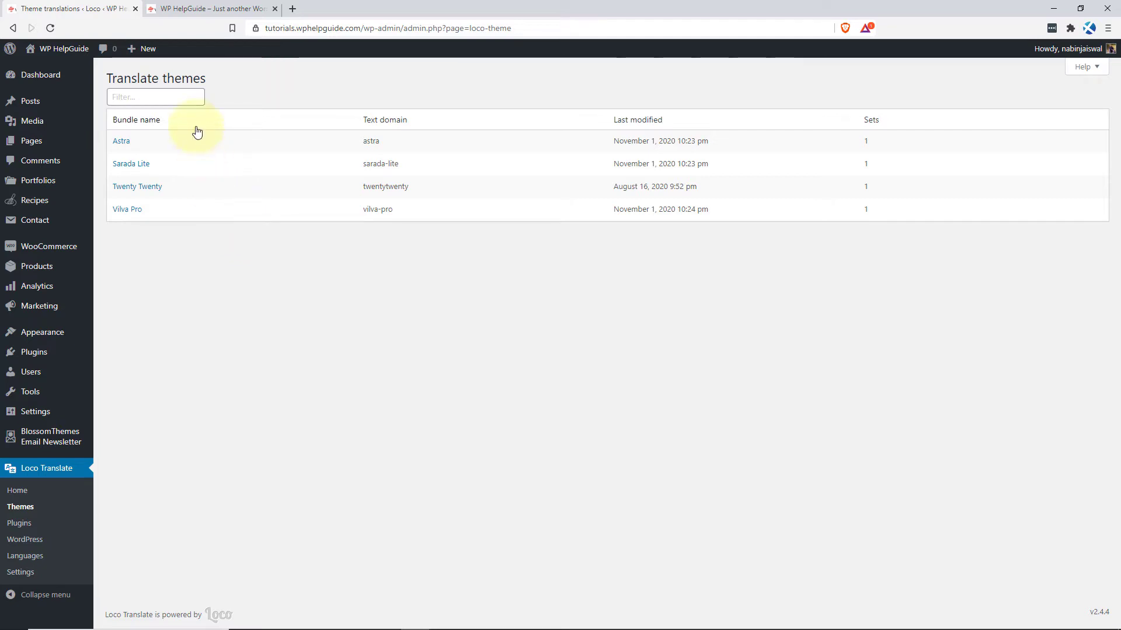
Start a new Spanish (Spain) language for Vilva Pro, saved in the Custom languages/loco location.
click(128, 211)
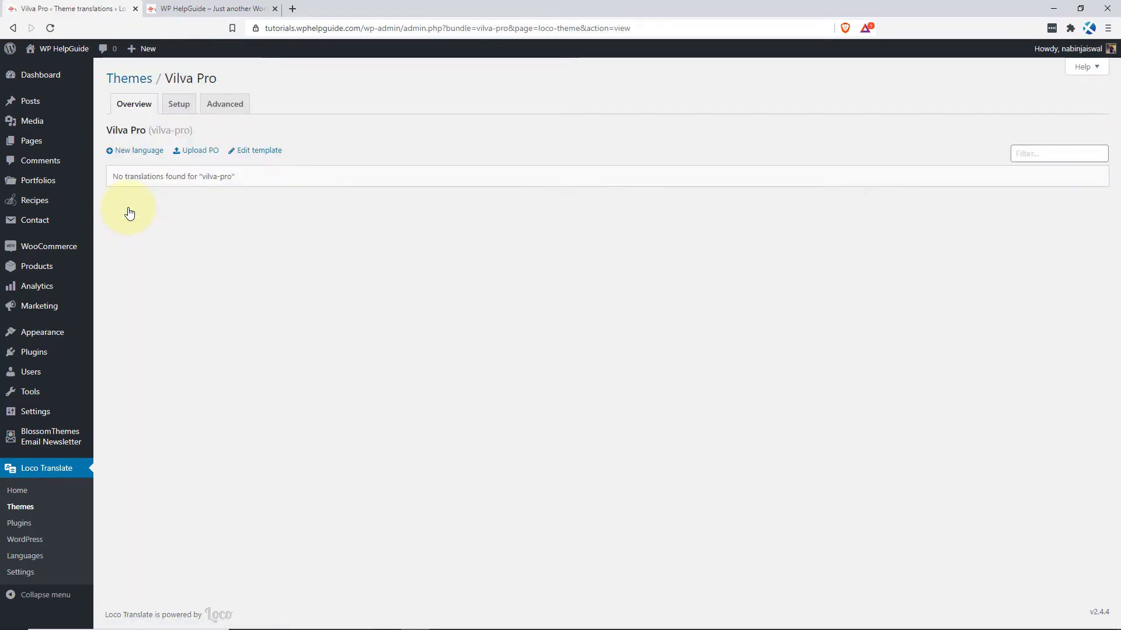
click(139, 152)
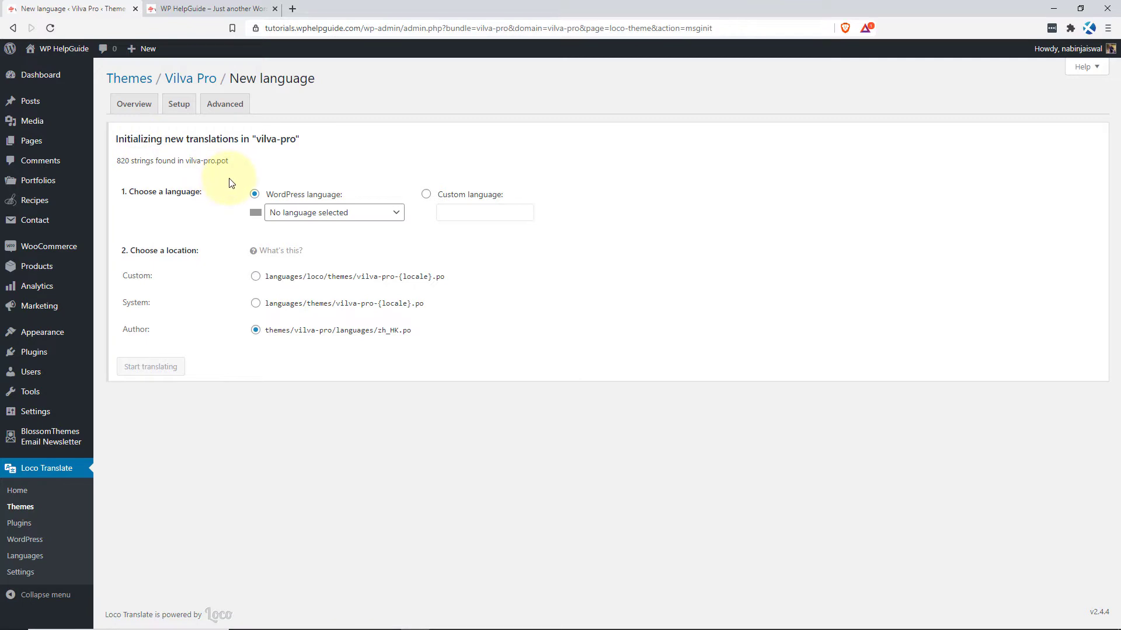
click(358, 214)
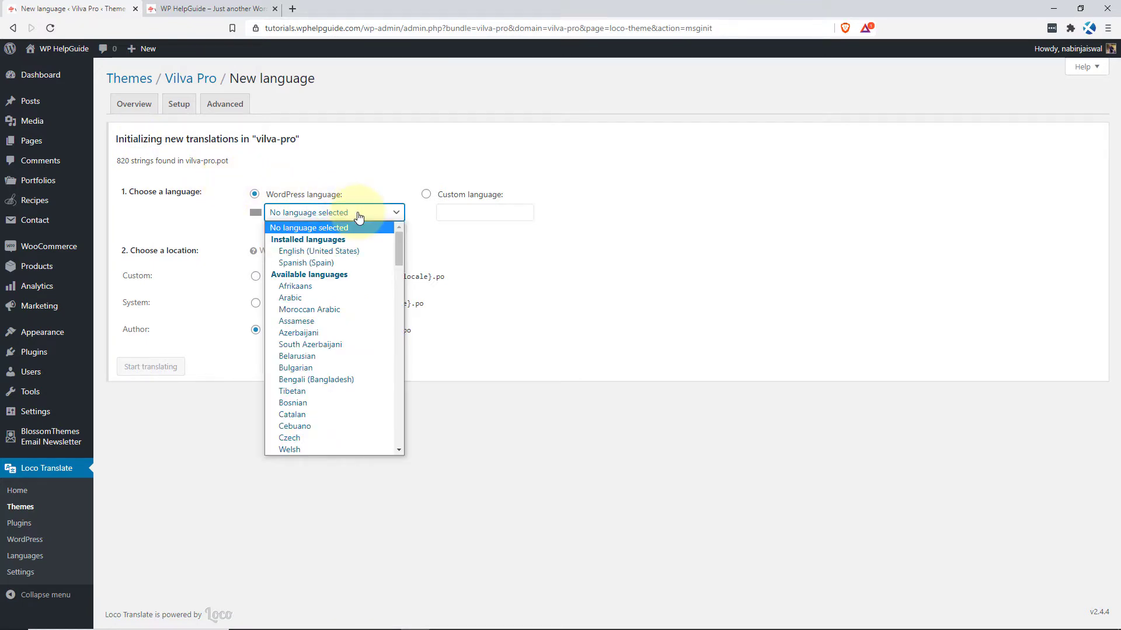
scroll(344, 382, down, 10)
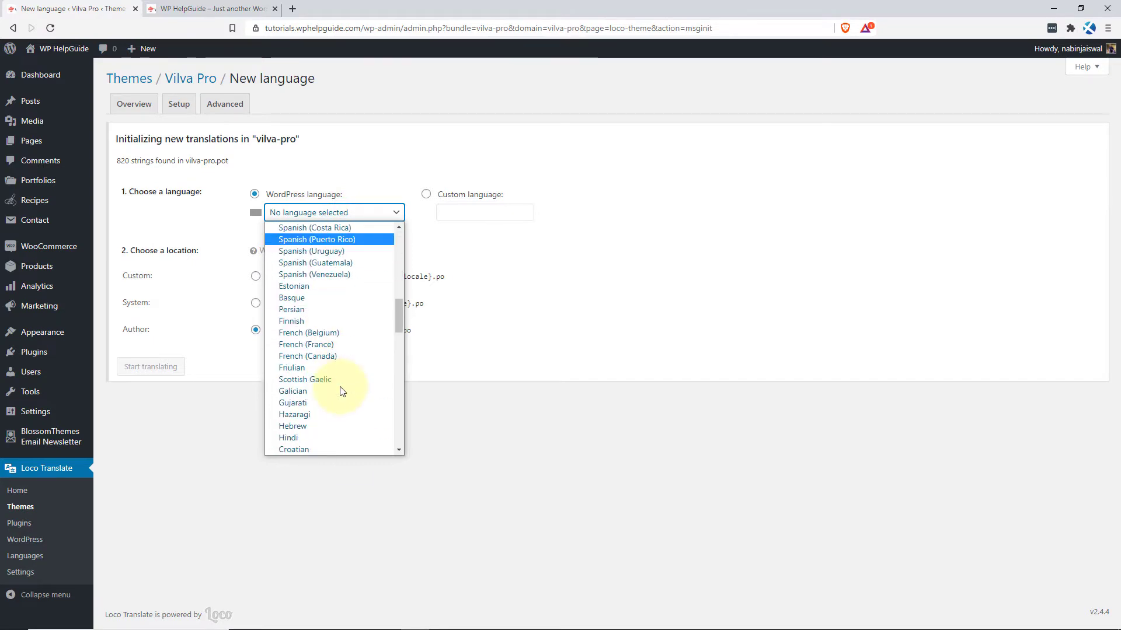
scroll(342, 391, up, 10)
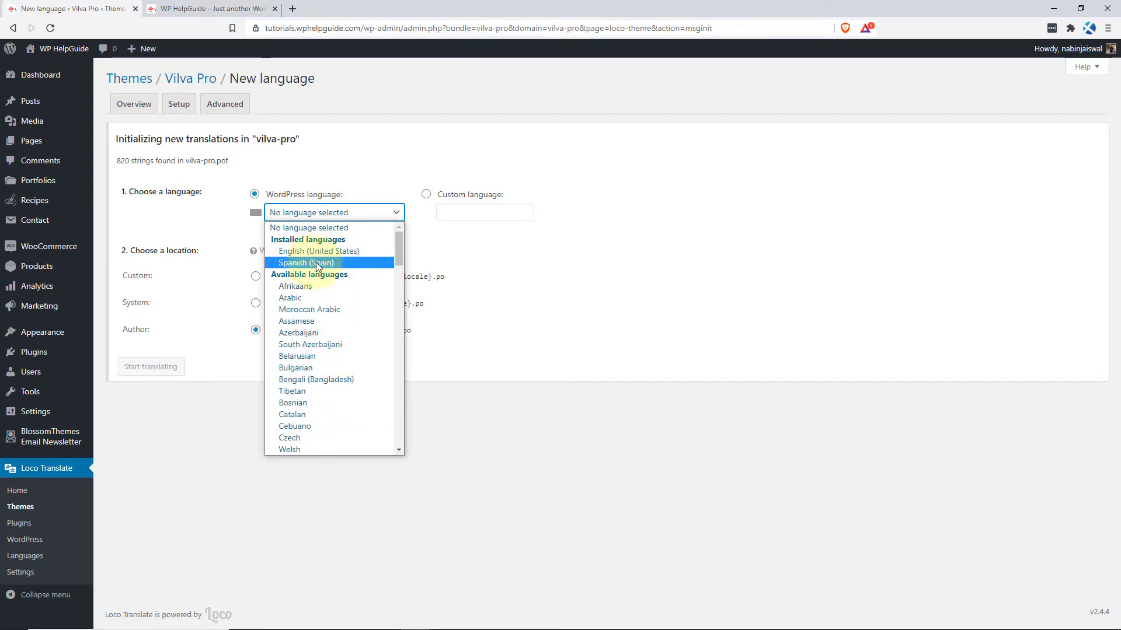
click(316, 262)
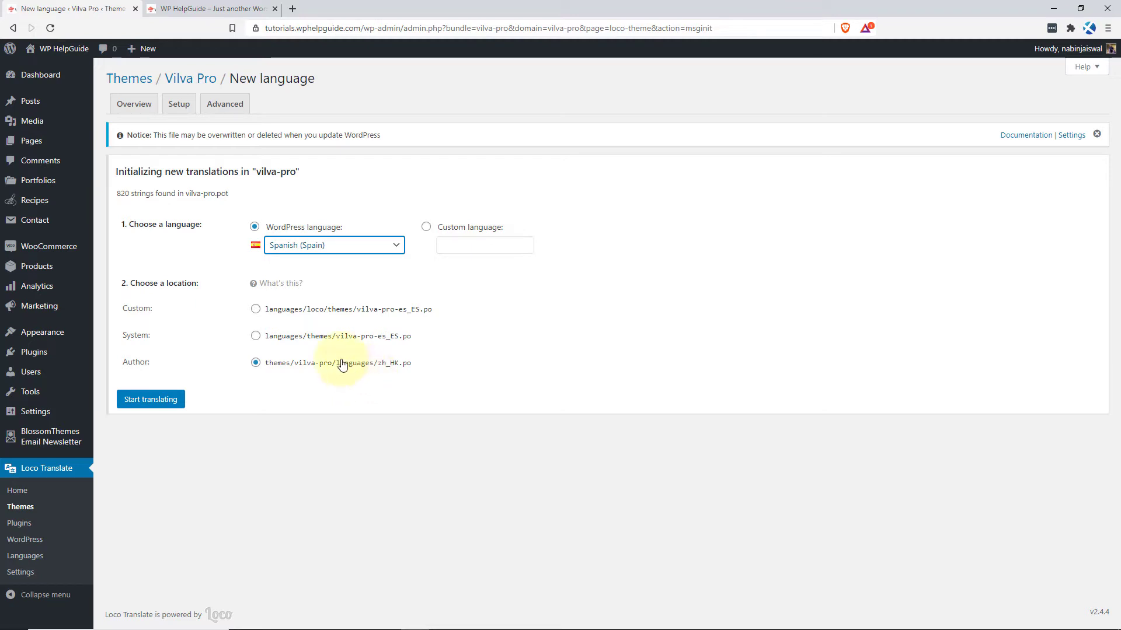
click(256, 308)
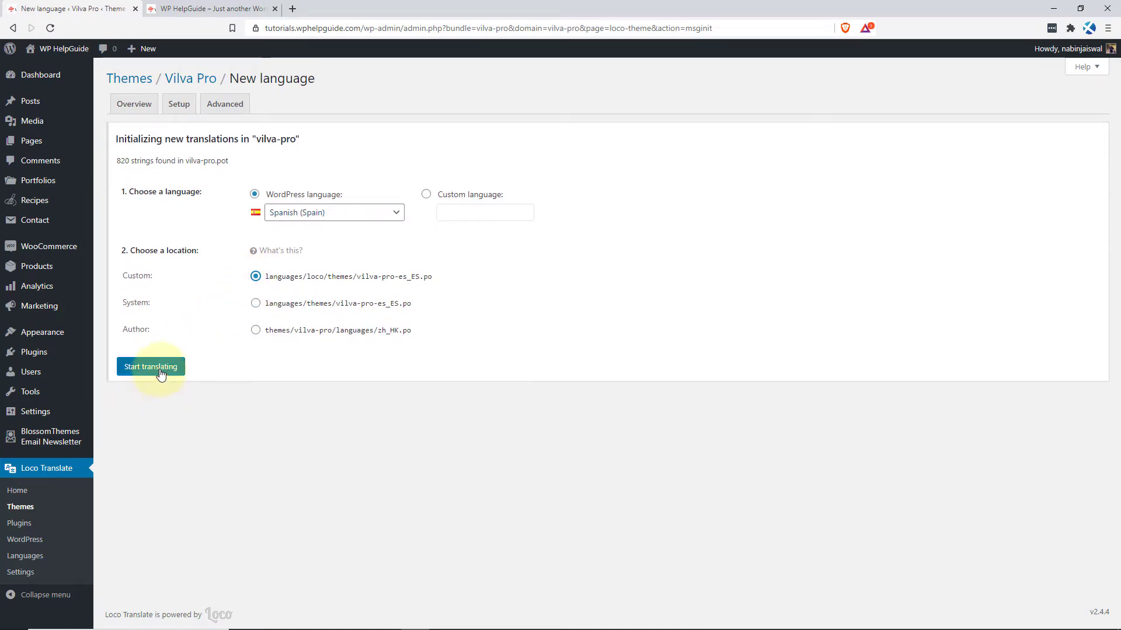
Create vilva-pro-es_ES.po and select the 'Vilva Pro | Developed By' string for translation.
click(161, 374)
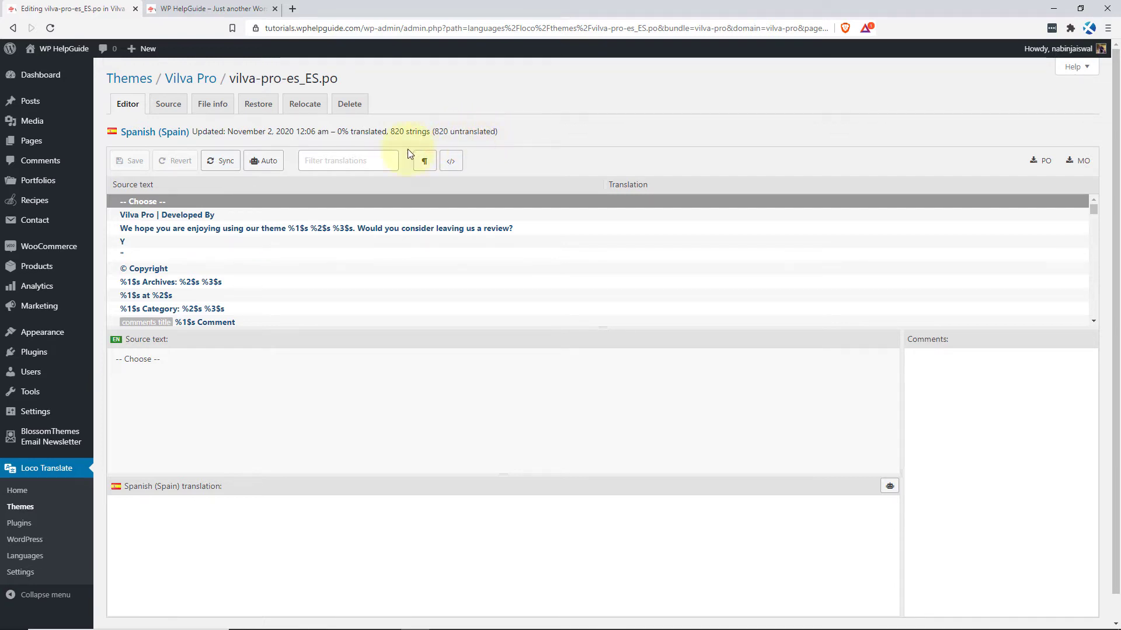
click(237, 217)
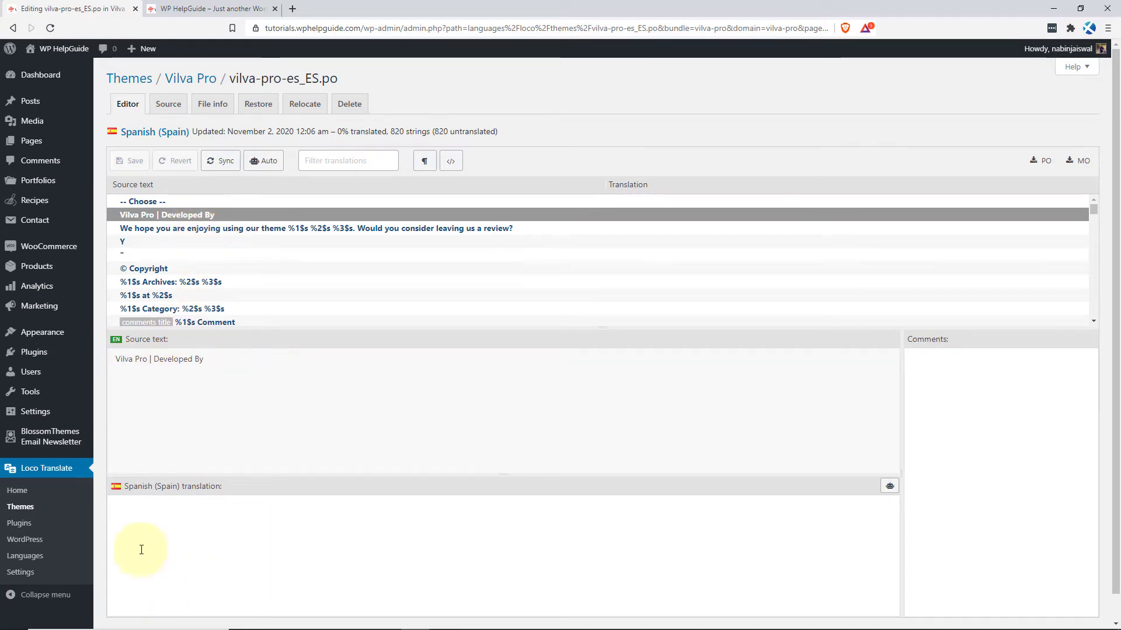
click(165, 513)
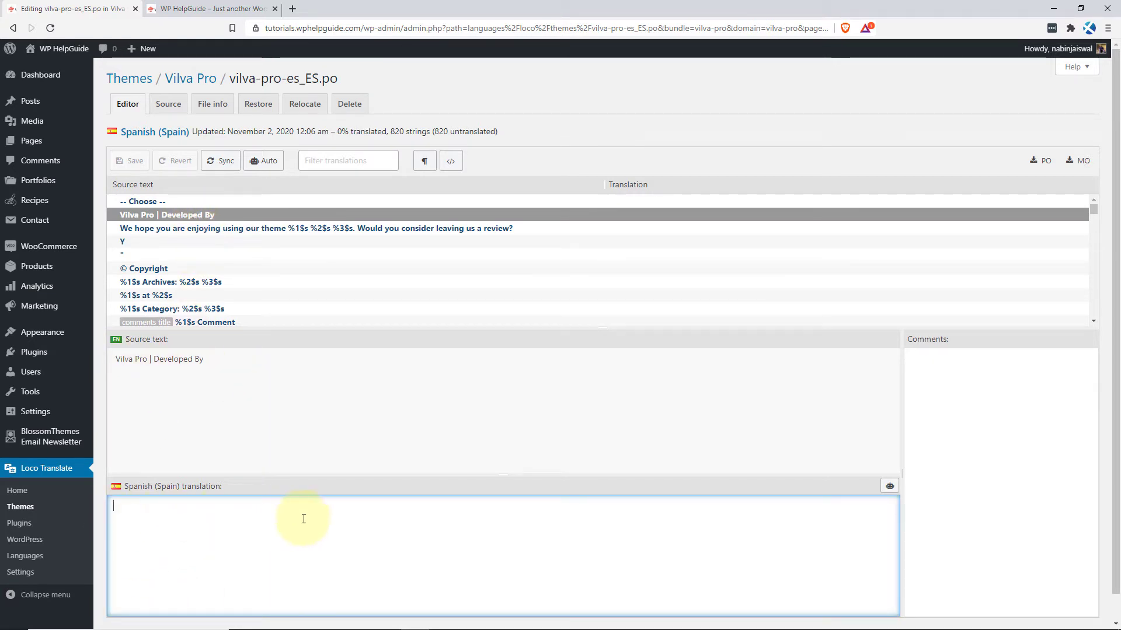
Filter the strings by 'share' and open the Share string's Spanish translation box.
click(348, 161)
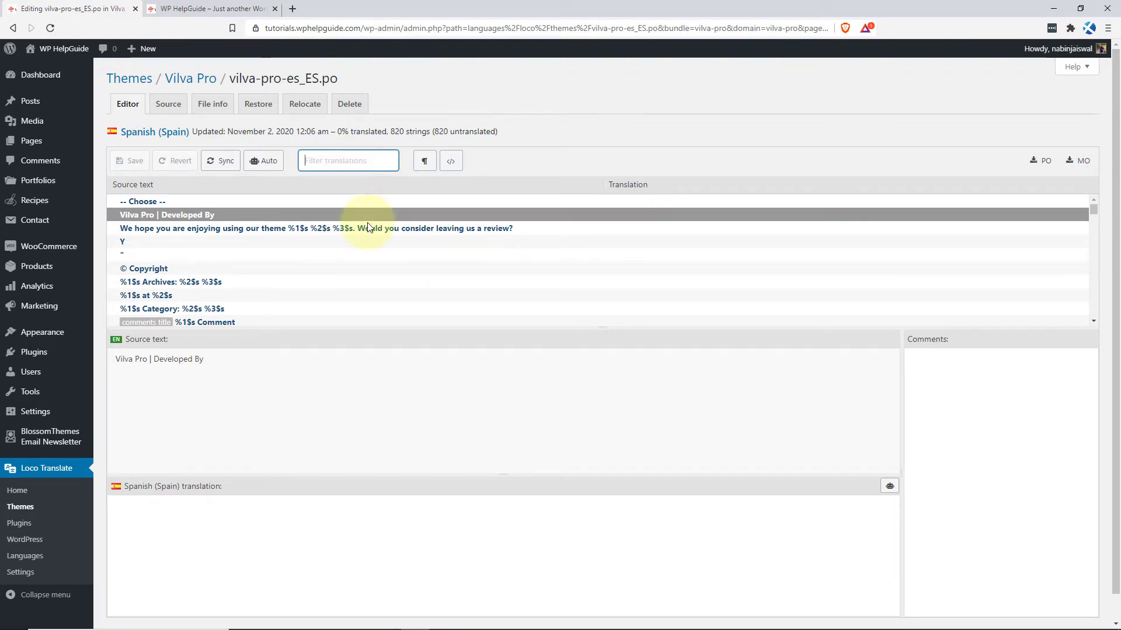
text(share)
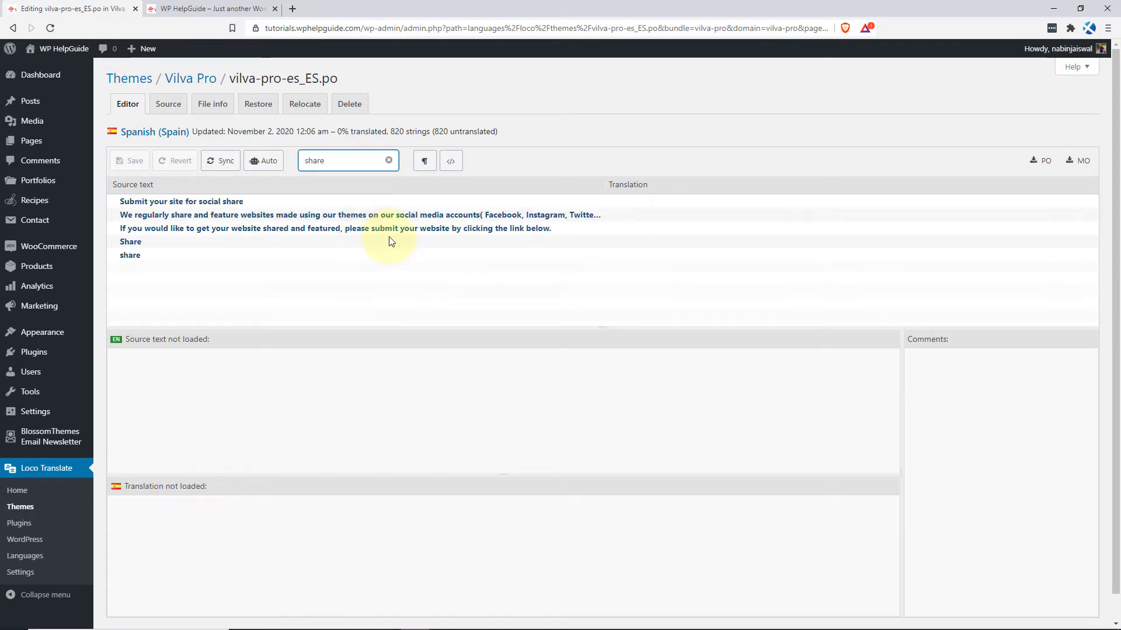
click(159, 242)
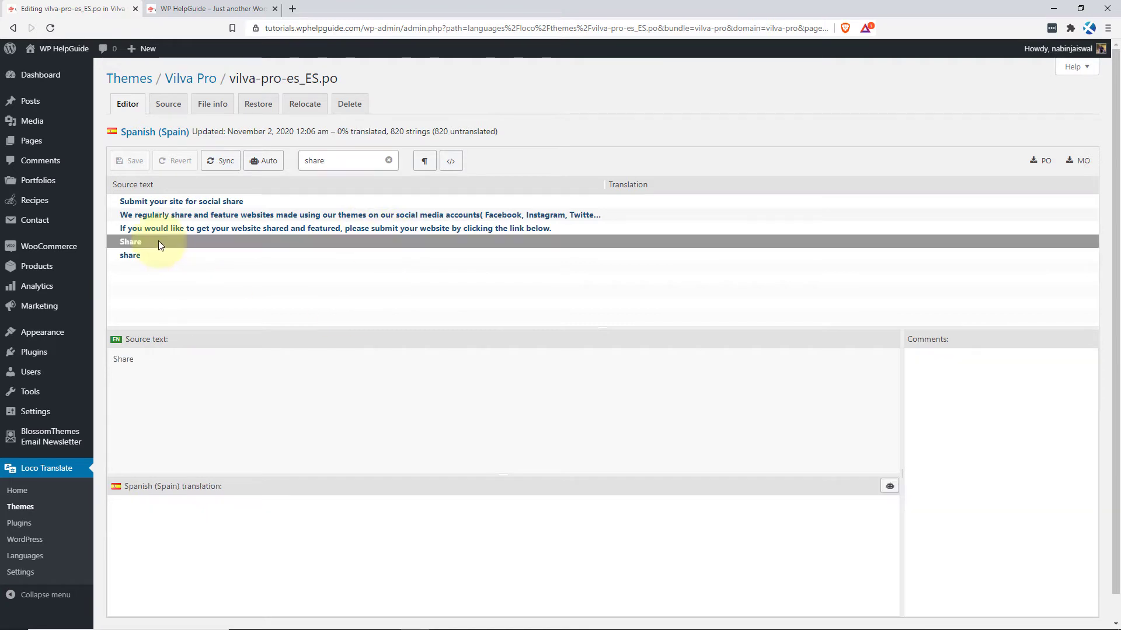
click(157, 514)
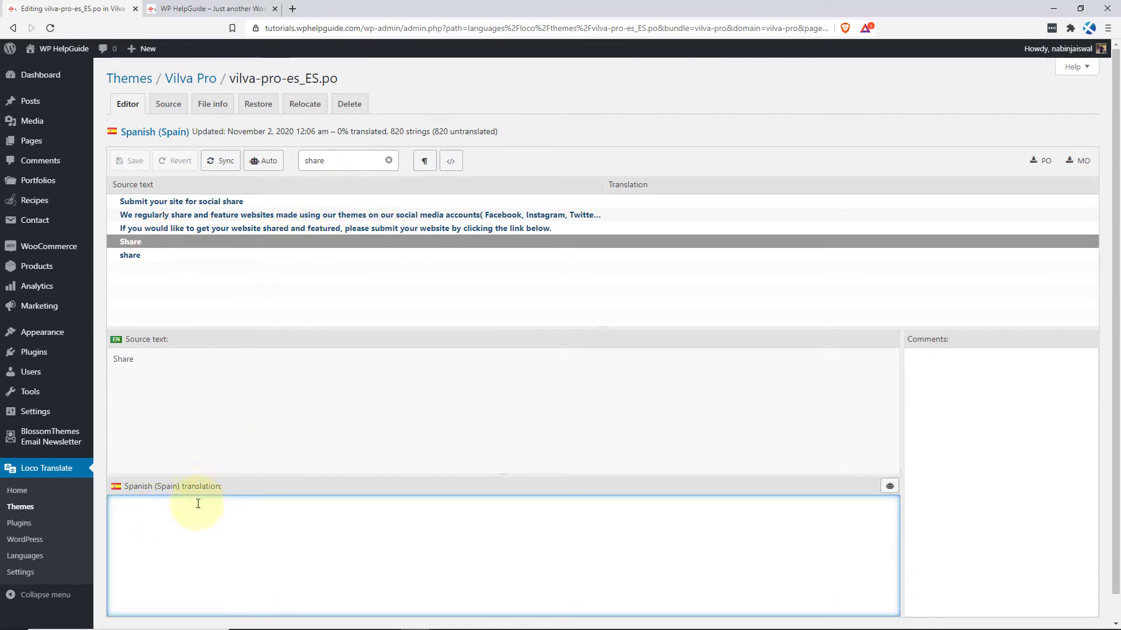
Translate 'share' to Spanish in Google Translate and copy the result 'compartir'.
click(292, 8)
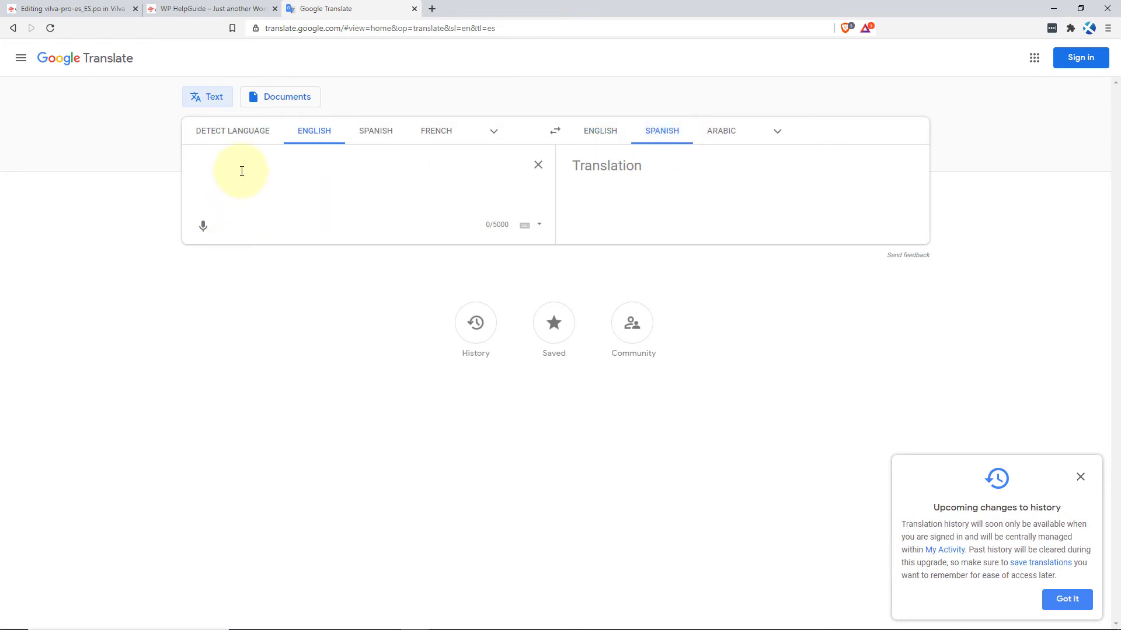
drag(244, 175, 190, 172)
text(share)
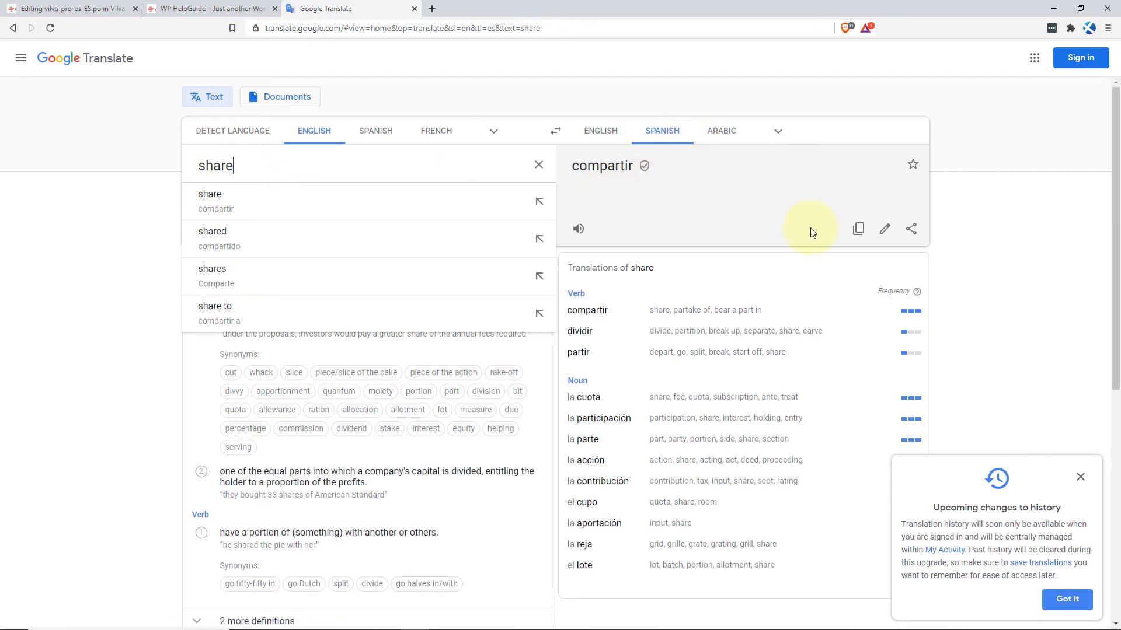
click(858, 229)
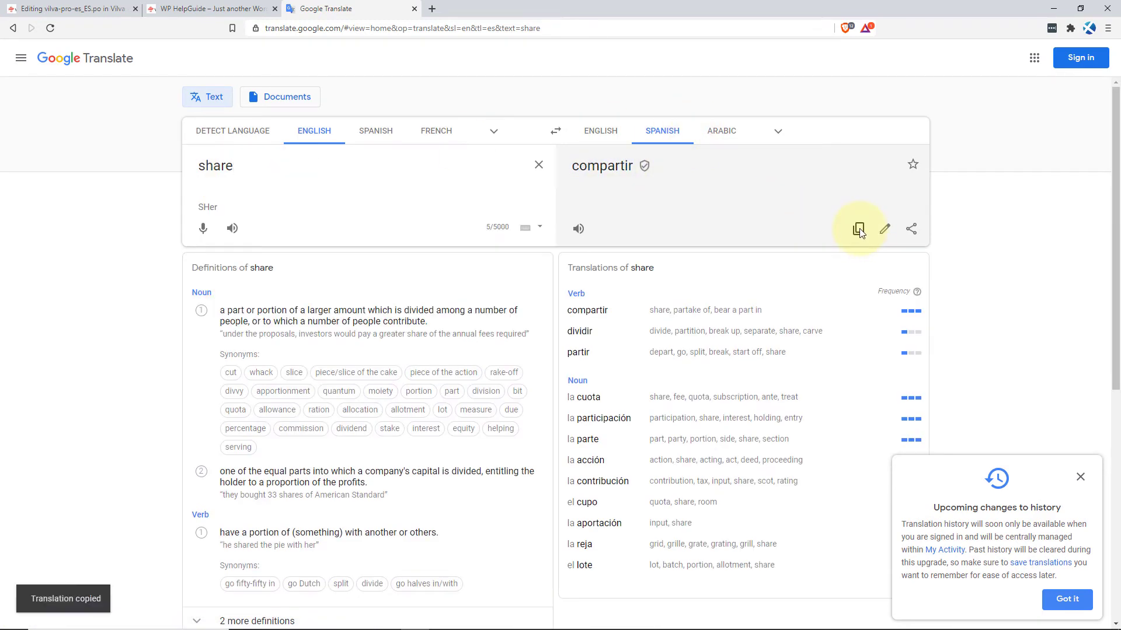
click(214, 7)
Paste 'compartir' as the Share translation in the Vilva Pro Spanish file and save.
click(105, 8)
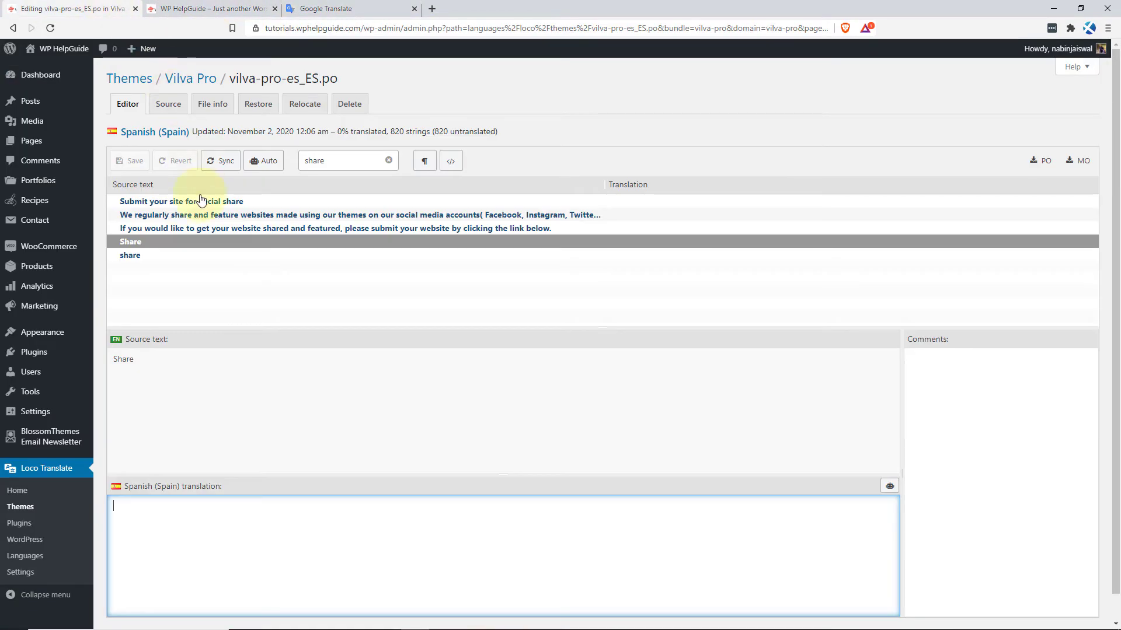
right_click(132, 517)
click(170, 390)
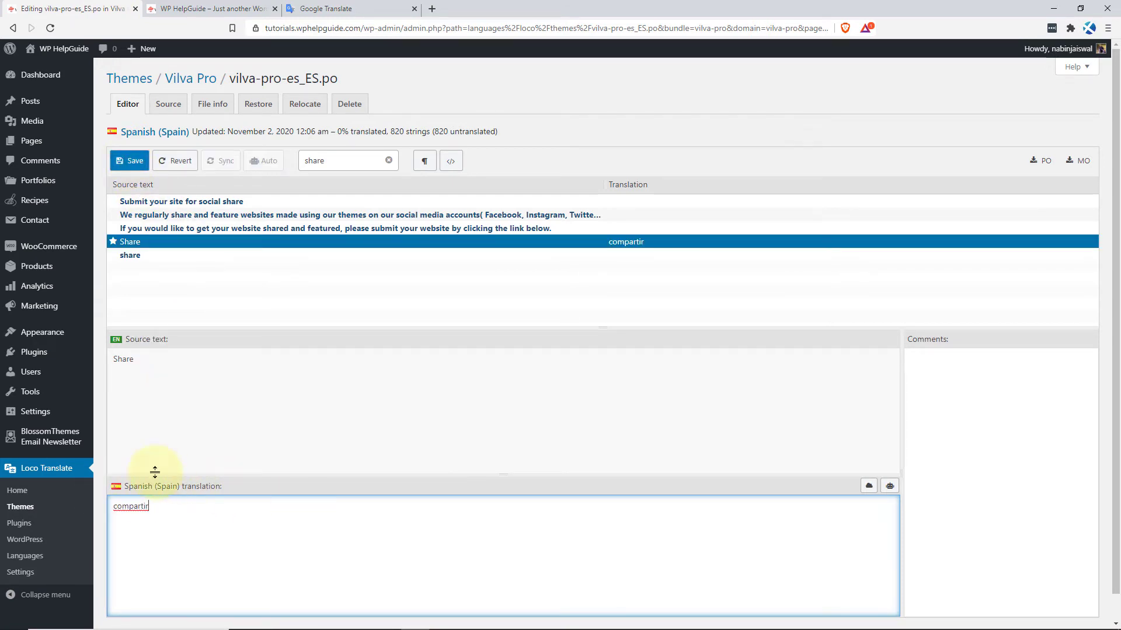
click(129, 161)
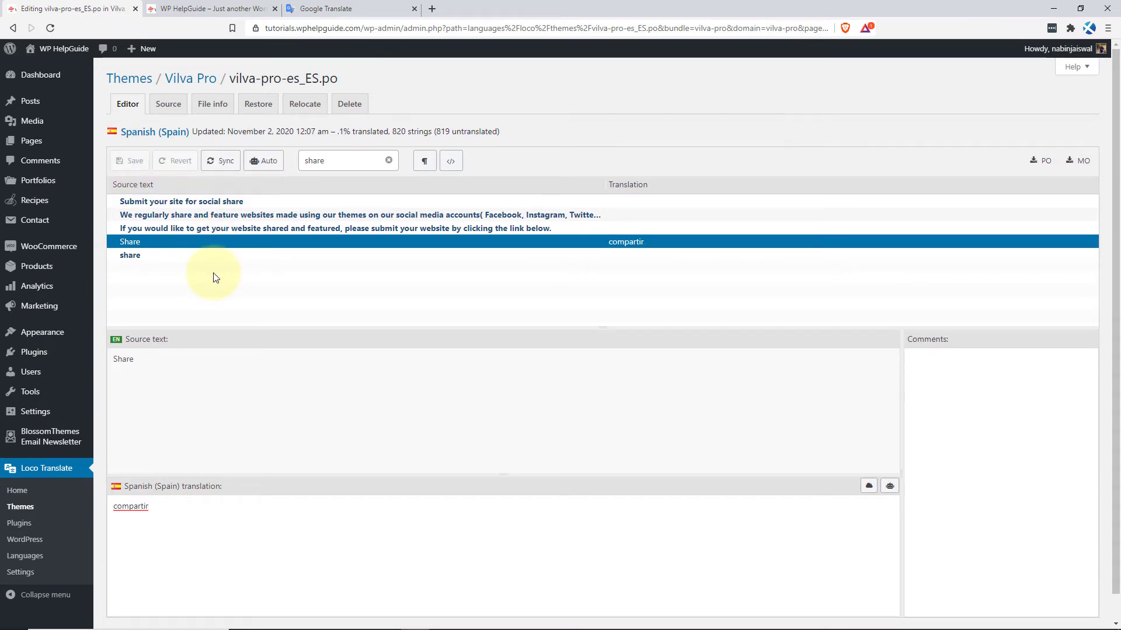
Filter for 'read more', open Read More, and copy Google Translate's Spanish 'Lee mas'.
double_click(319, 161)
text(read more)
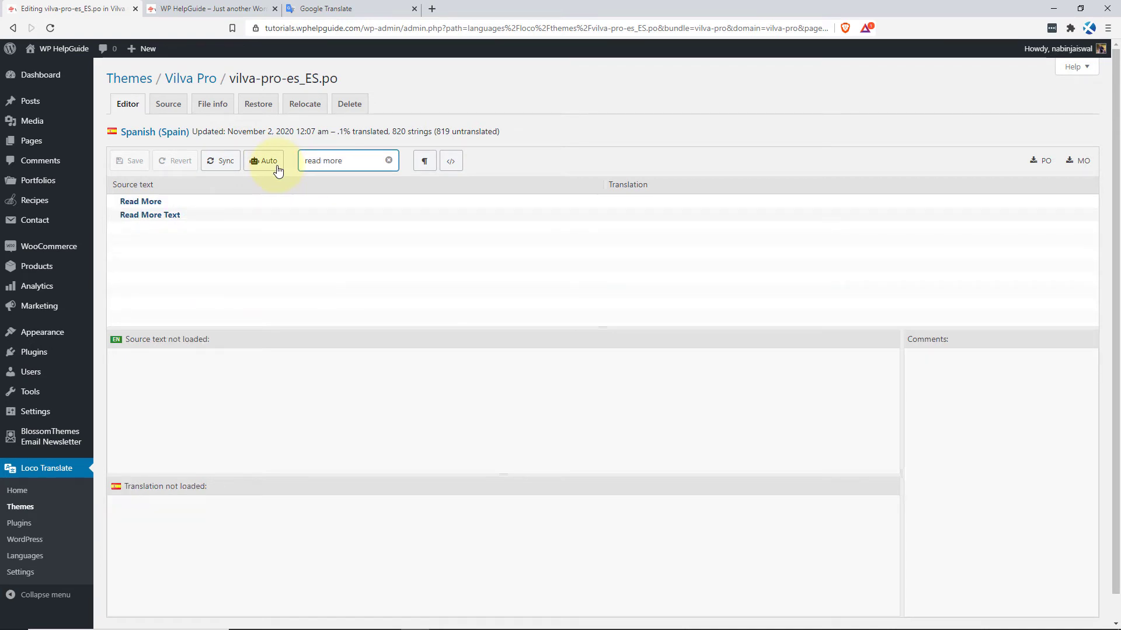
click(160, 202)
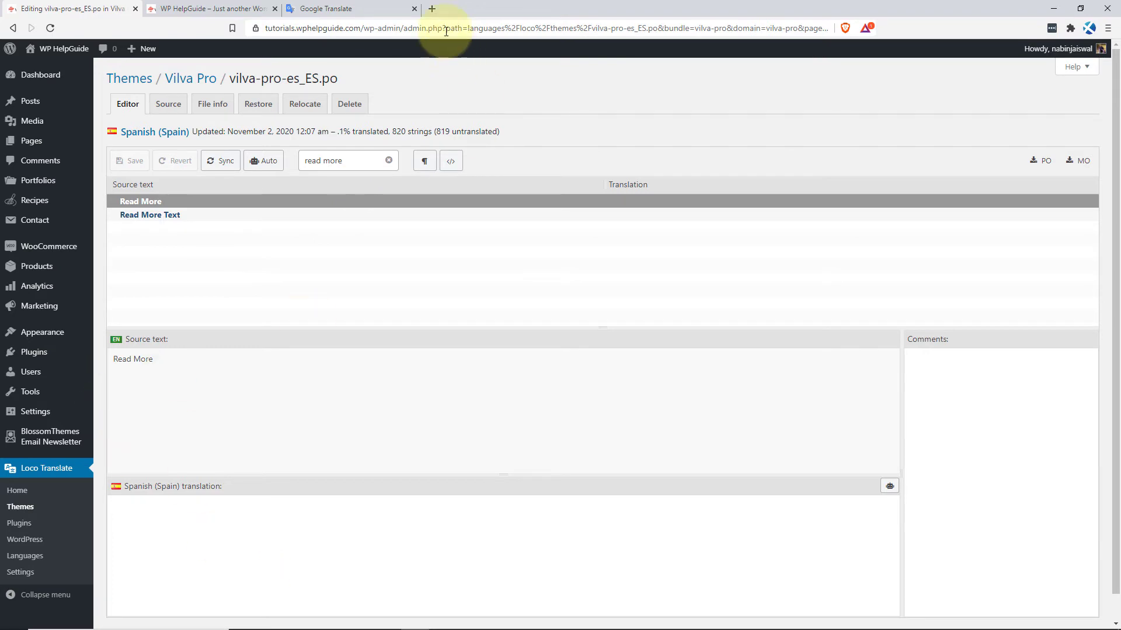
click(345, 8)
drag(250, 165, 207, 166)
text(read more)
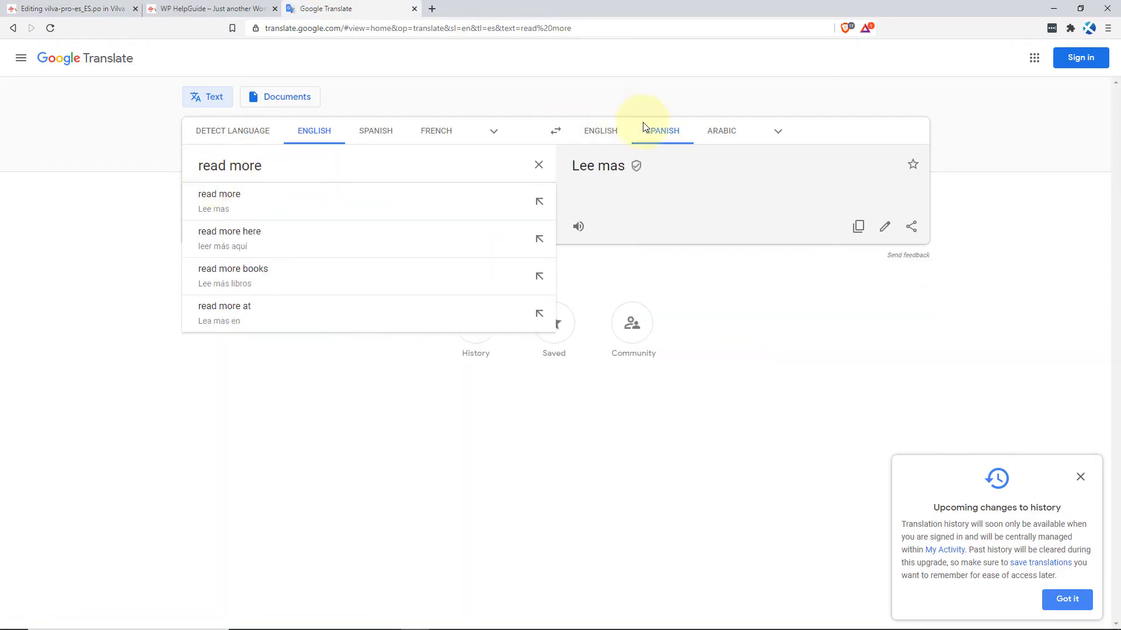
click(859, 228)
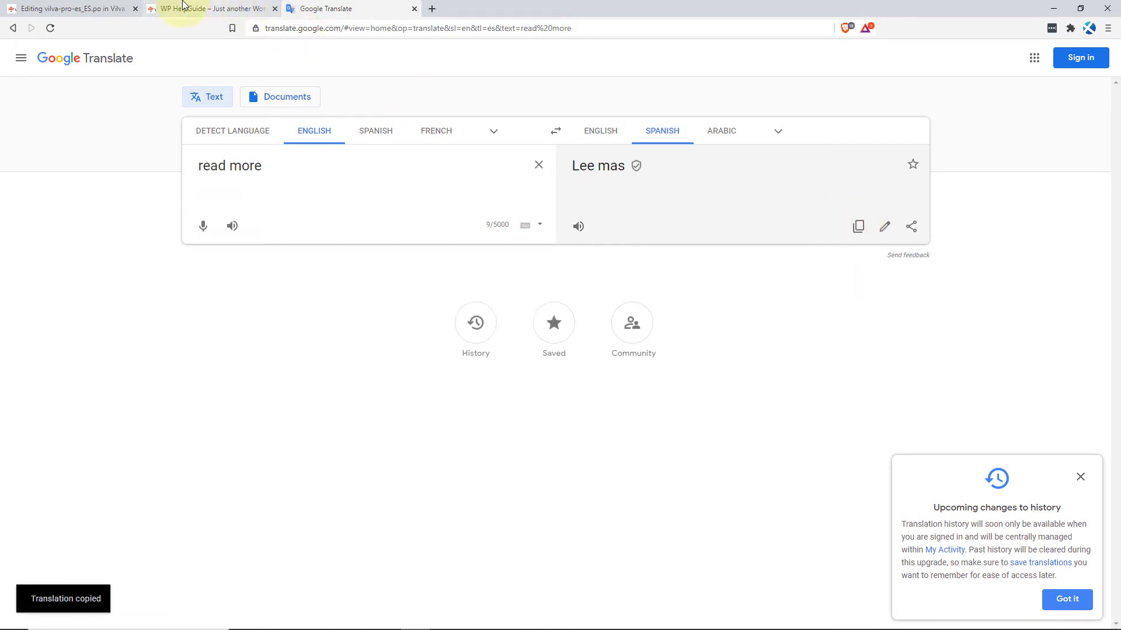
Paste 'Lee mas' as the Read More translation and save the Spanish file.
click(106, 8)
click(208, 516)
right_click(205, 515)
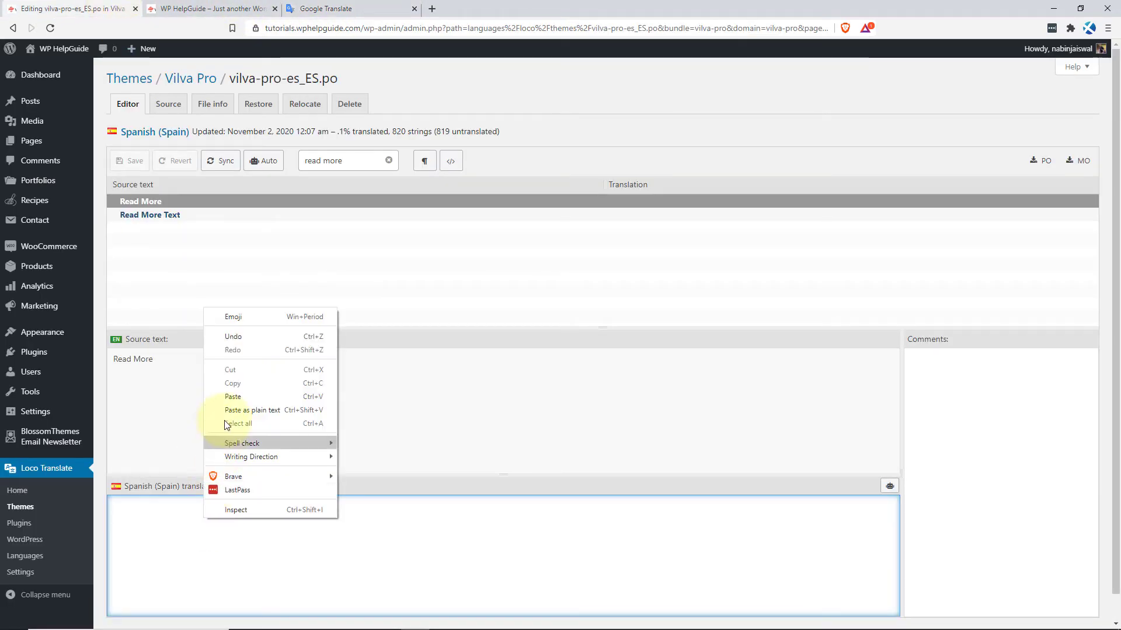
click(233, 396)
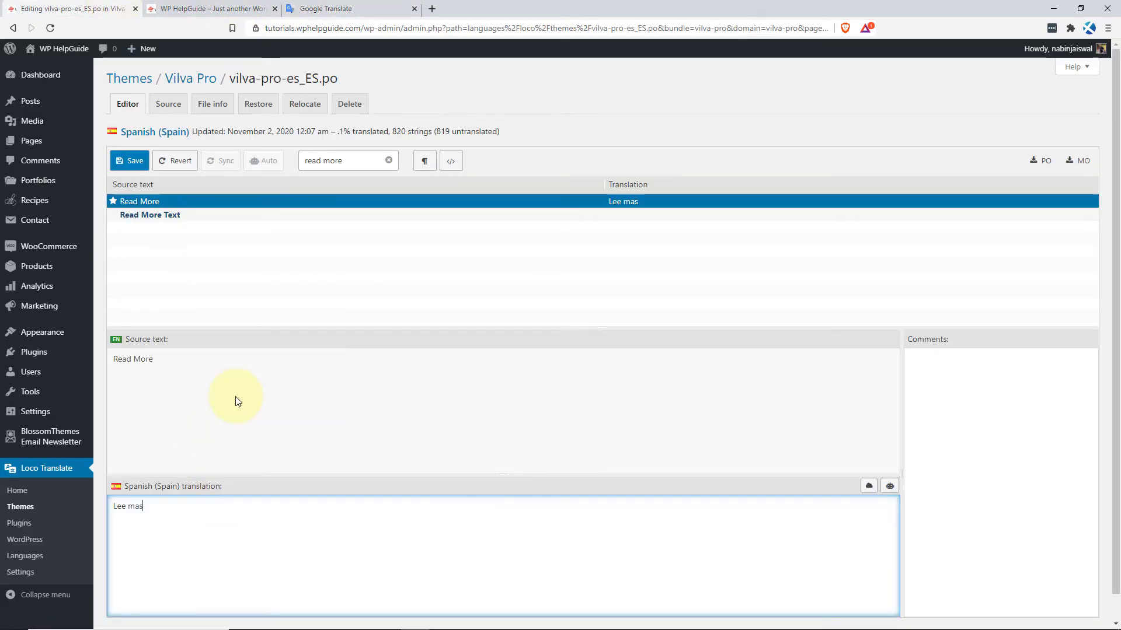
click(134, 164)
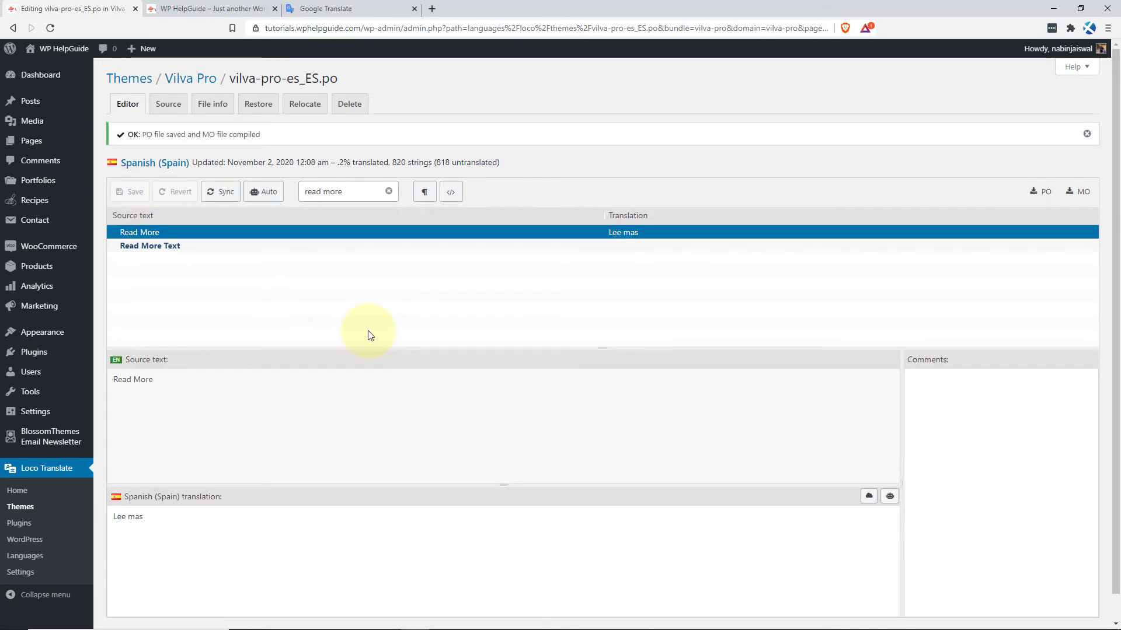
mouse_move(33, 414)
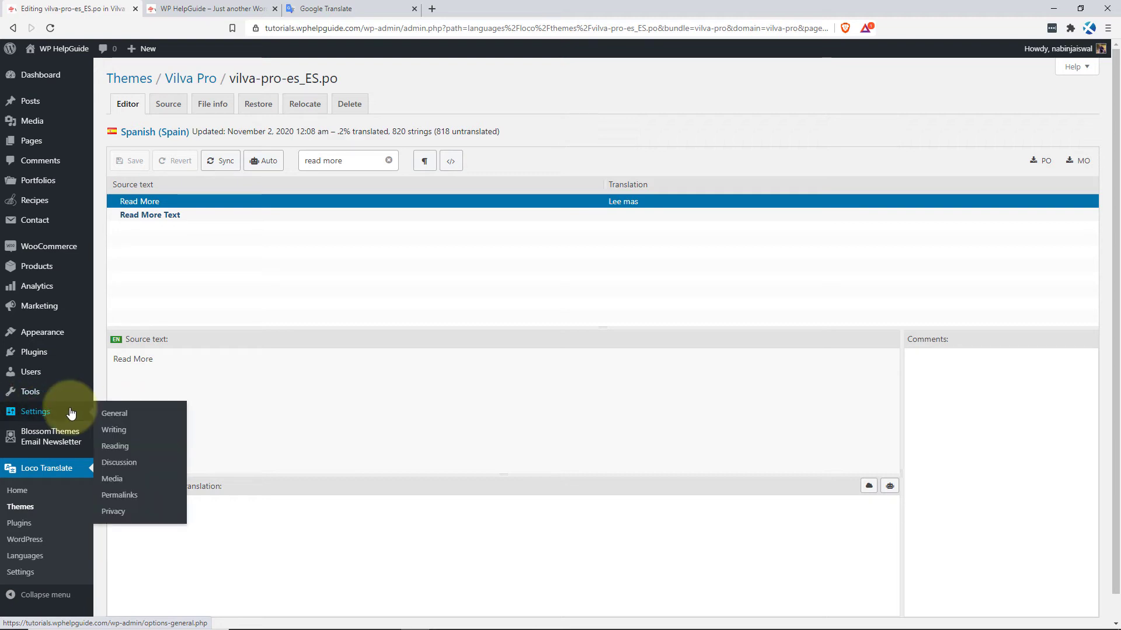
Change the Site Language in General Settings to Español and save the change.
click(124, 414)
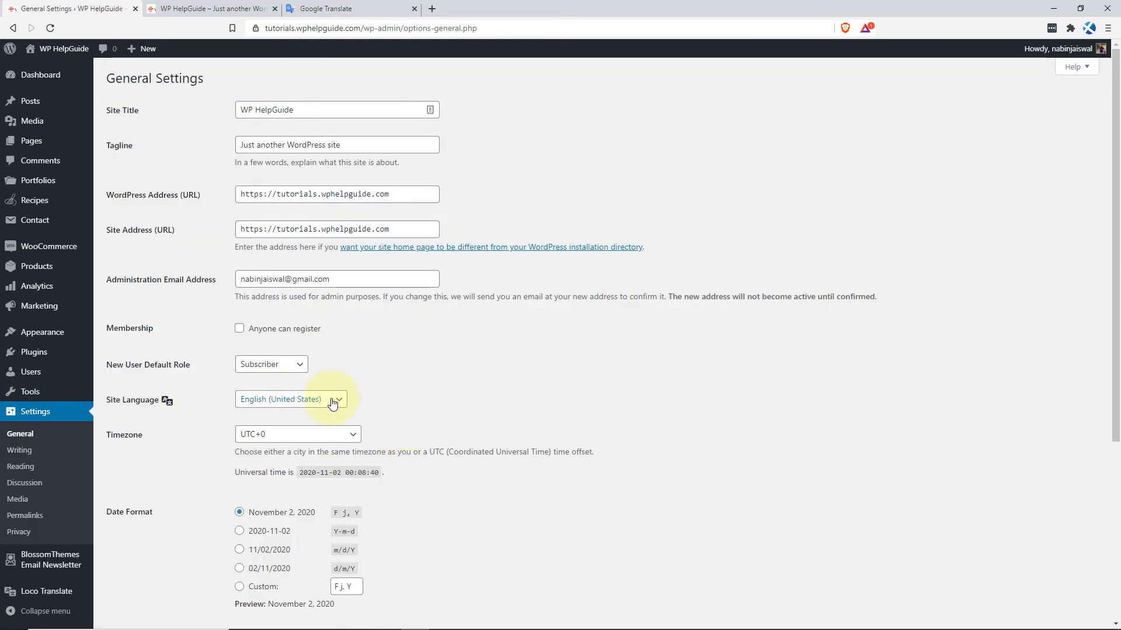
click(331, 401)
scroll(296, 127, down, 1)
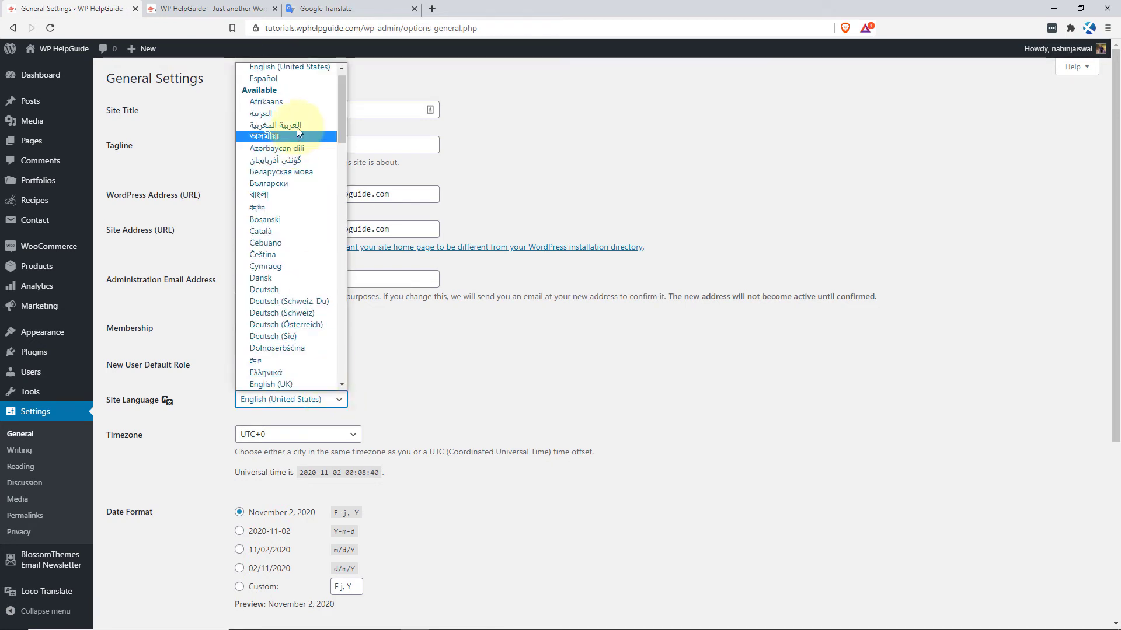
click(286, 81)
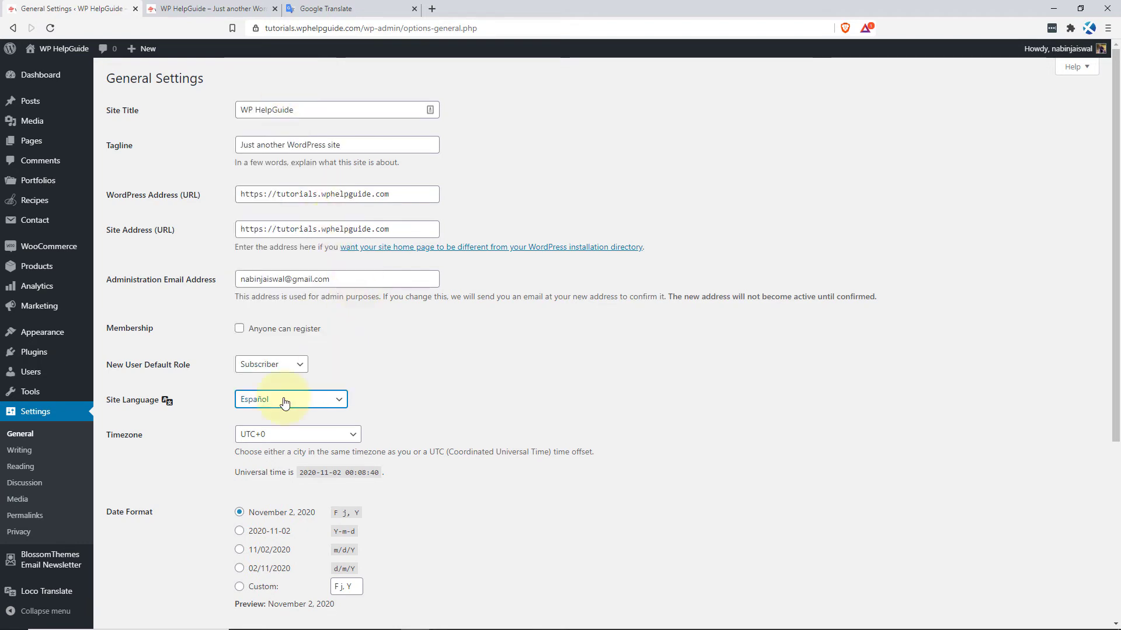
scroll(377, 409, down, 5)
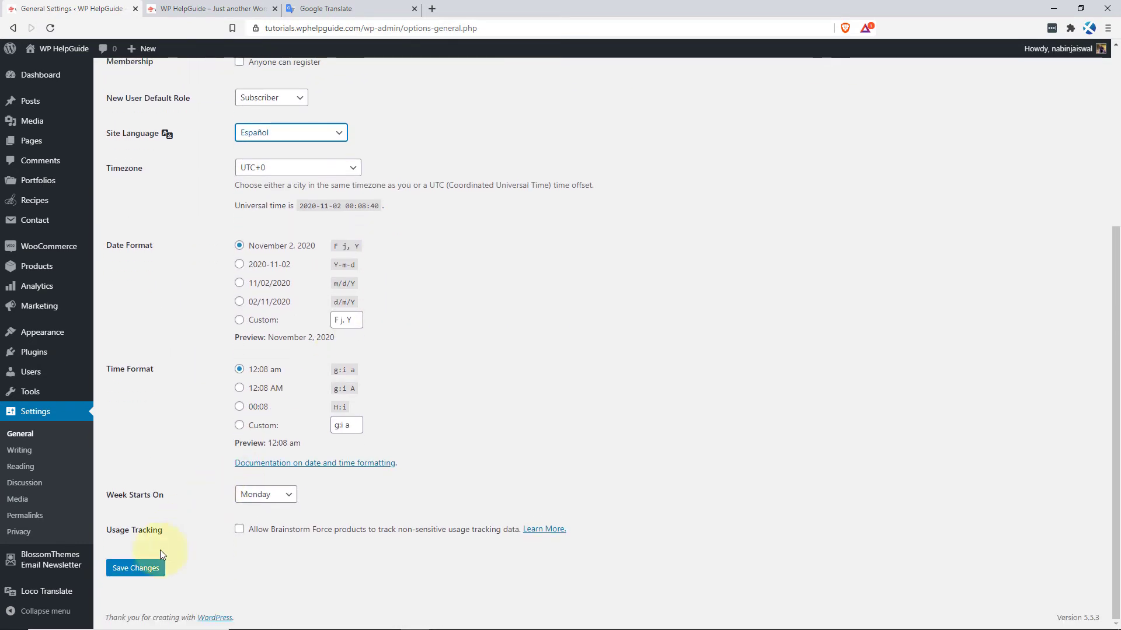
click(145, 574)
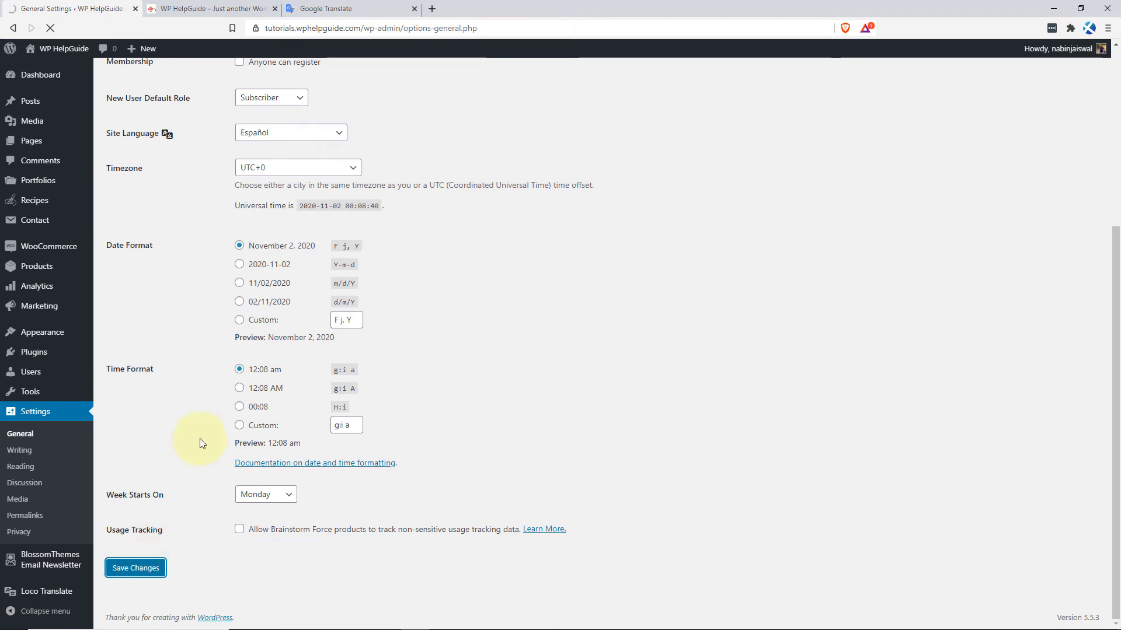
click(211, 9)
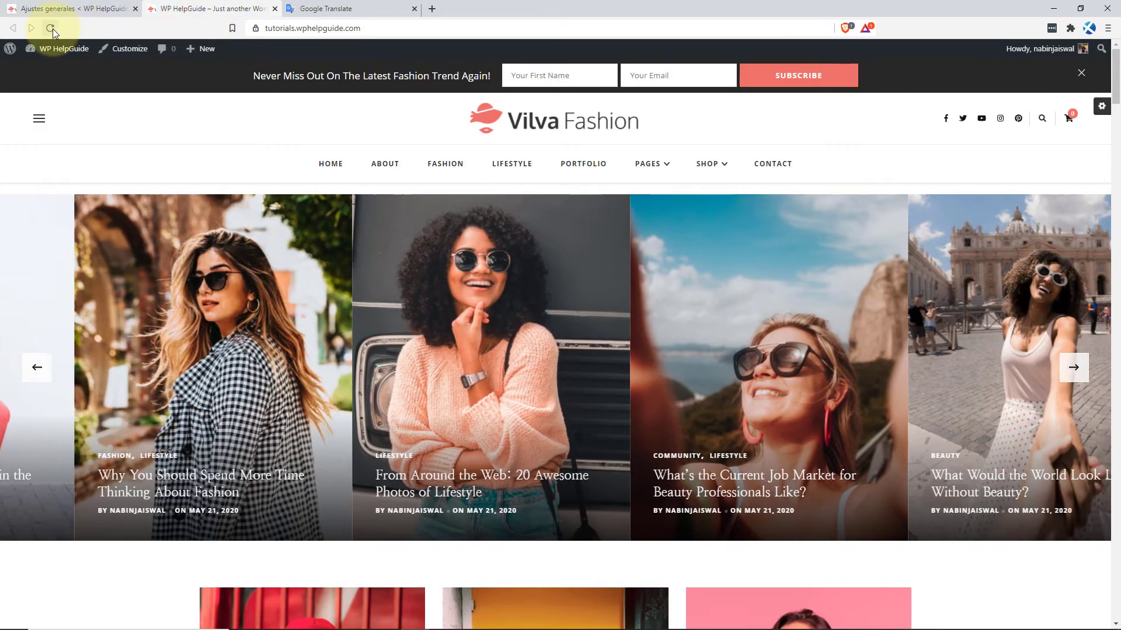
Reload the Vilva Fashion site and check '15 Best Fashion Bloggers You Need to Follow' shows COMPARTIR.
click(50, 28)
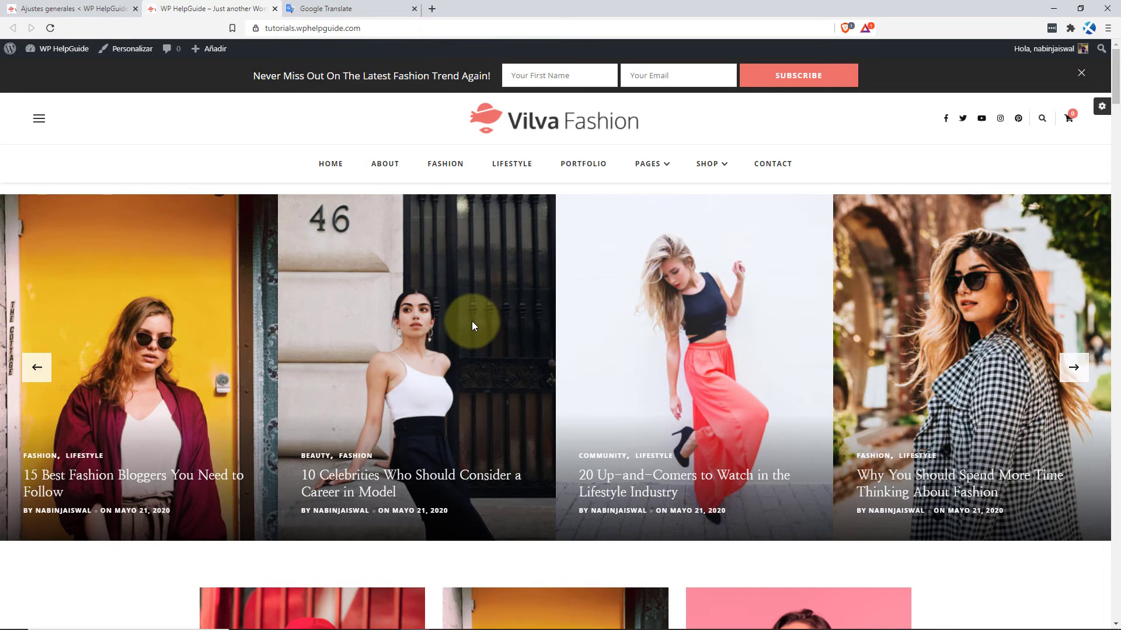
scroll(494, 331, down, 5)
scroll(491, 383, down, 15)
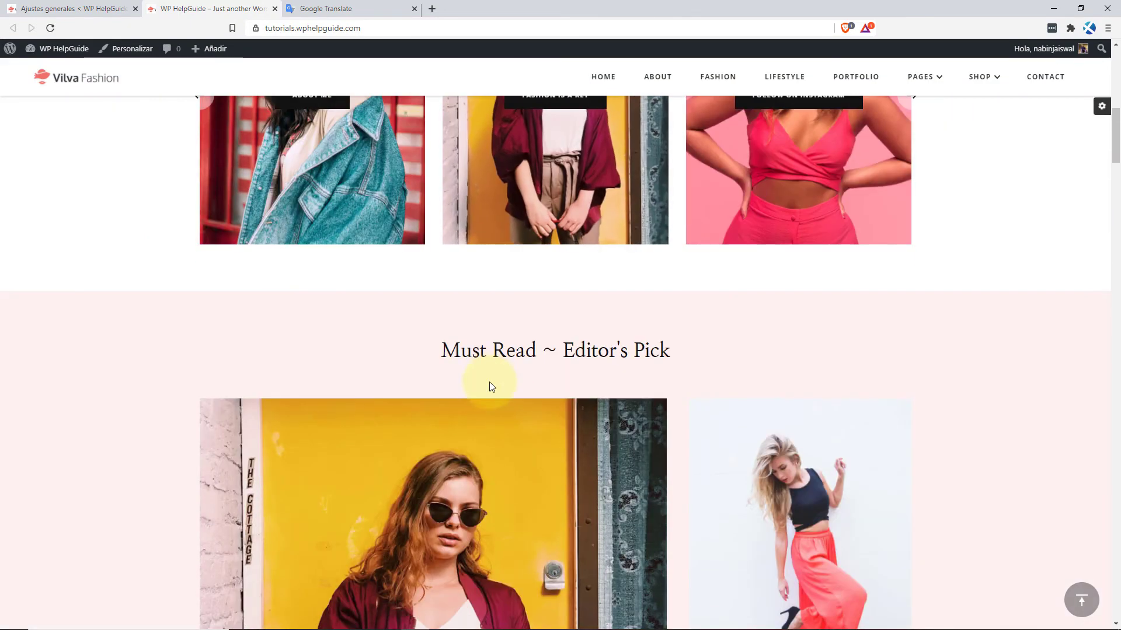
scroll(492, 400, down, 2)
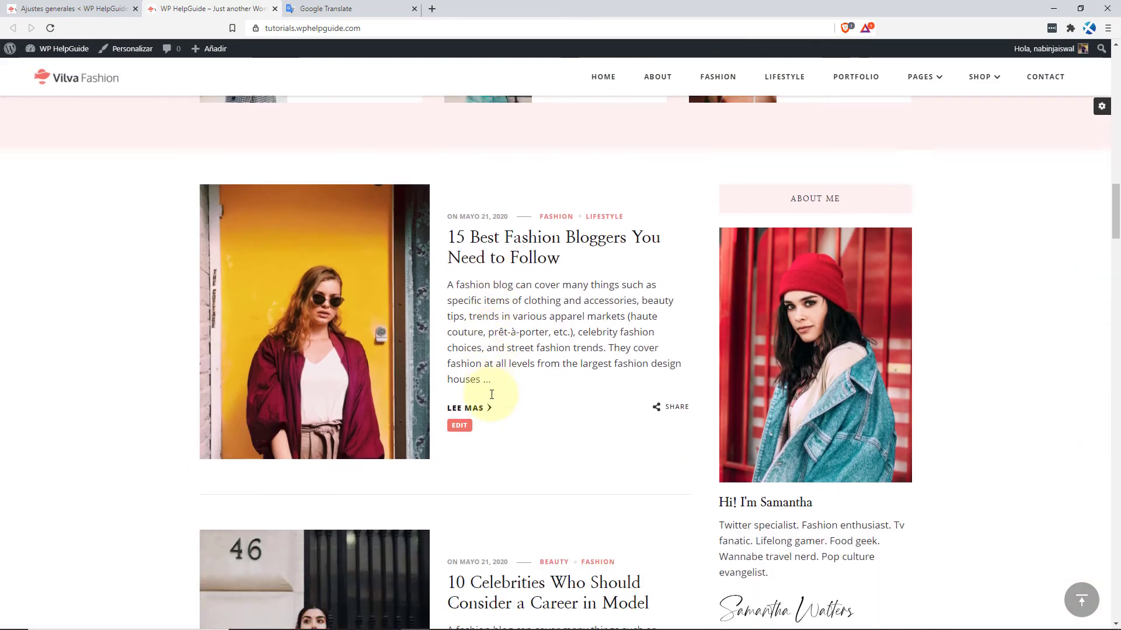
scroll(493, 395, down, 1)
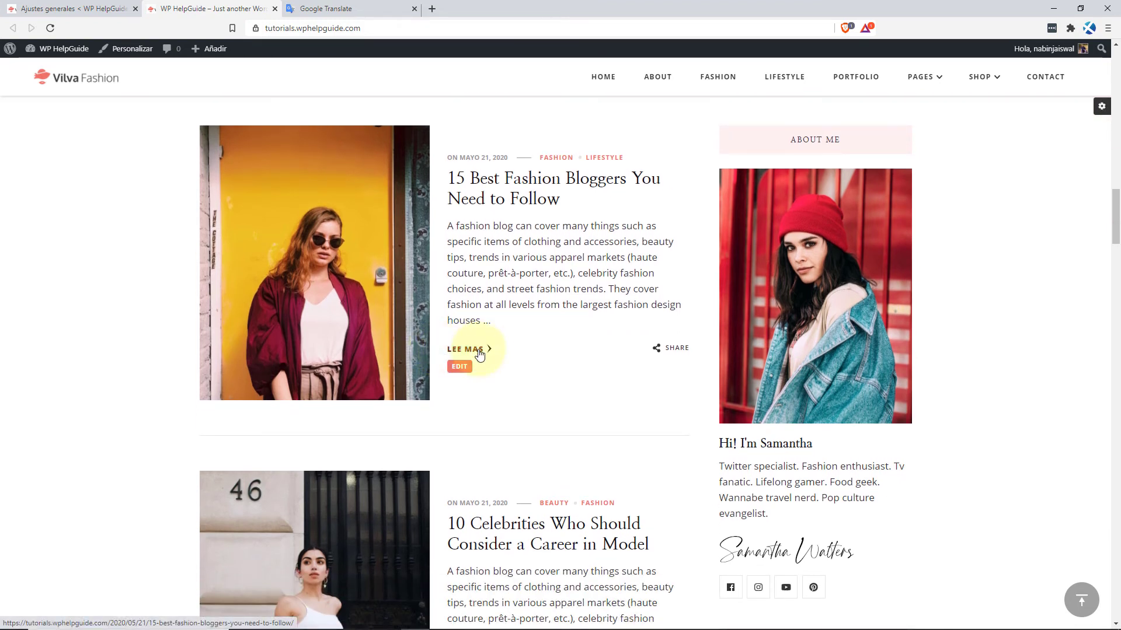
middle_click(505, 185)
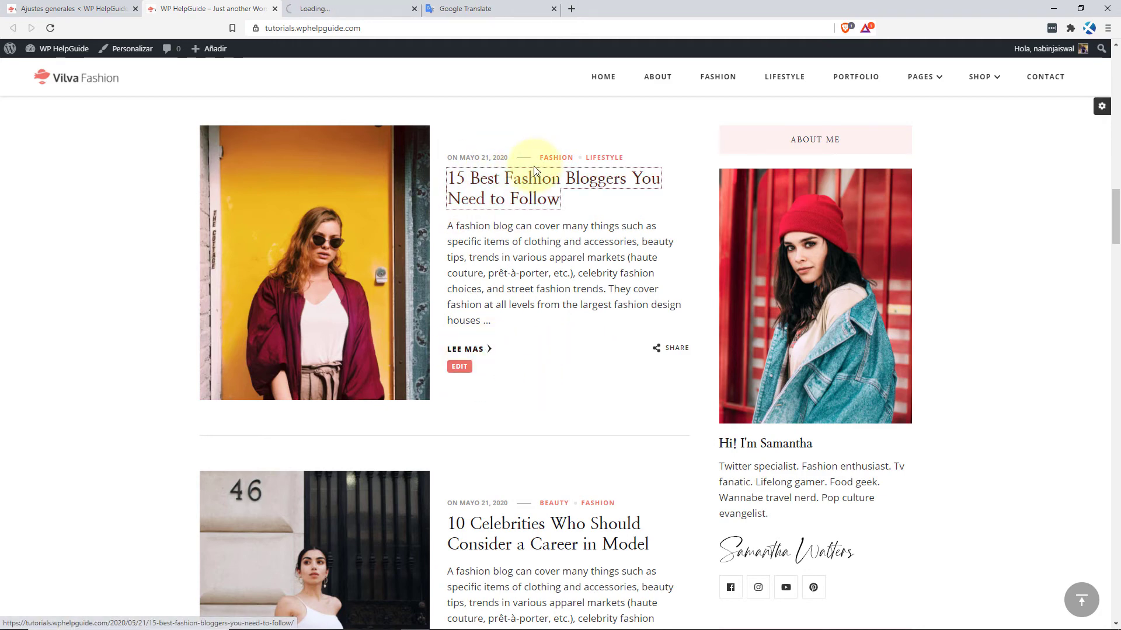
click(332, 6)
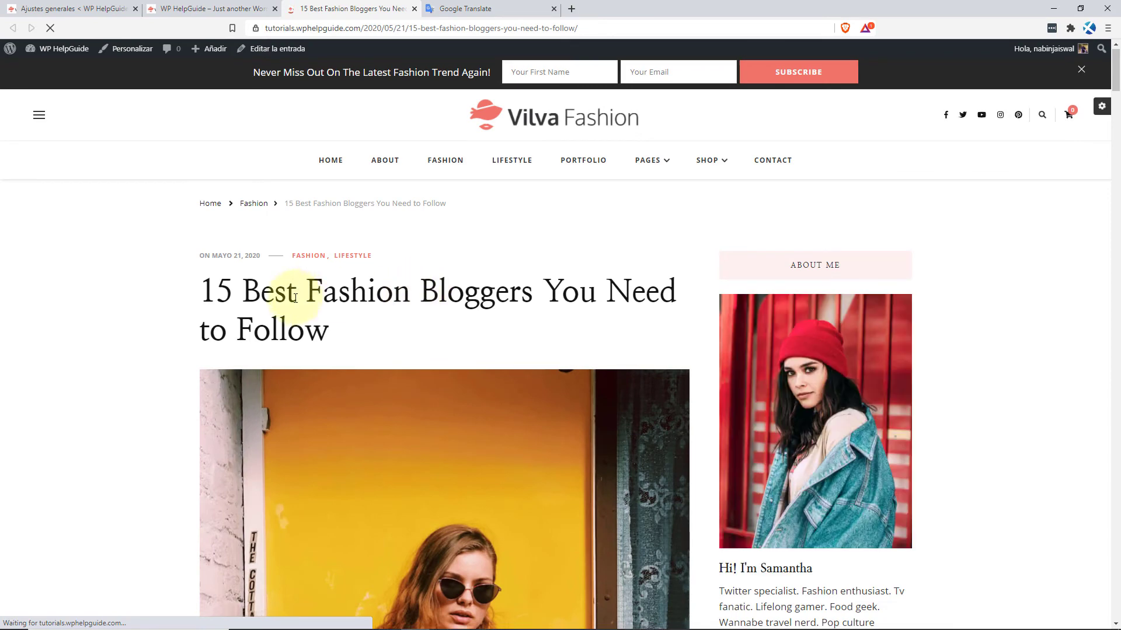
scroll(292, 297, down, 5)
scroll(295, 300, down, 5)
scroll(293, 327, down, 2)
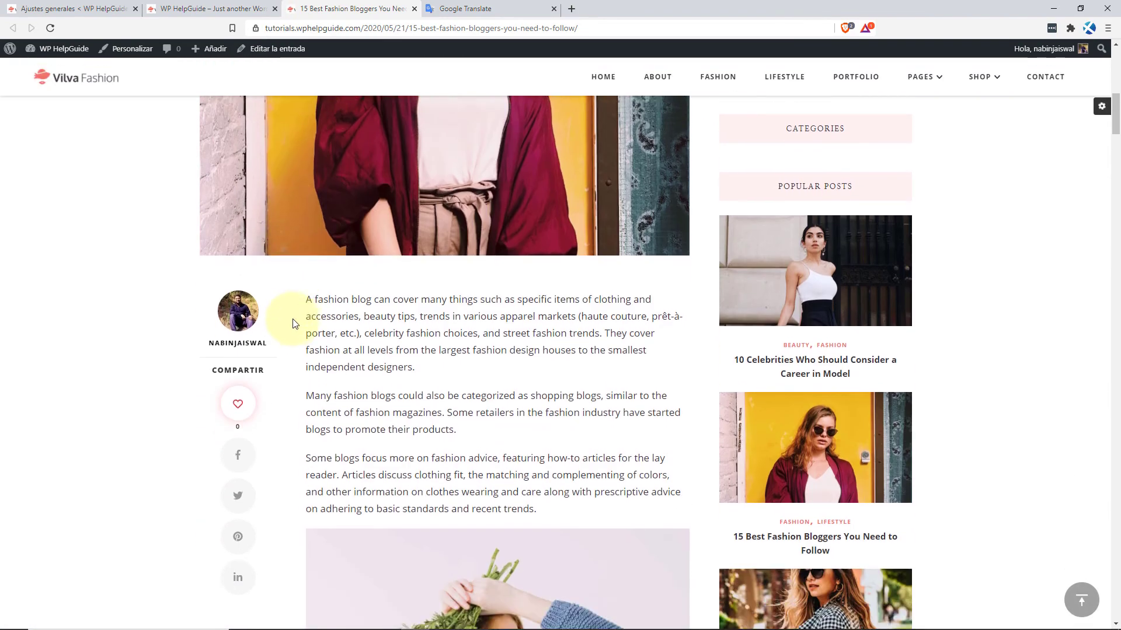
mouse_move(276, 313)
mouse_down()
mouse_move(204, 318)
mouse_move(274, 317)
mouse_up()
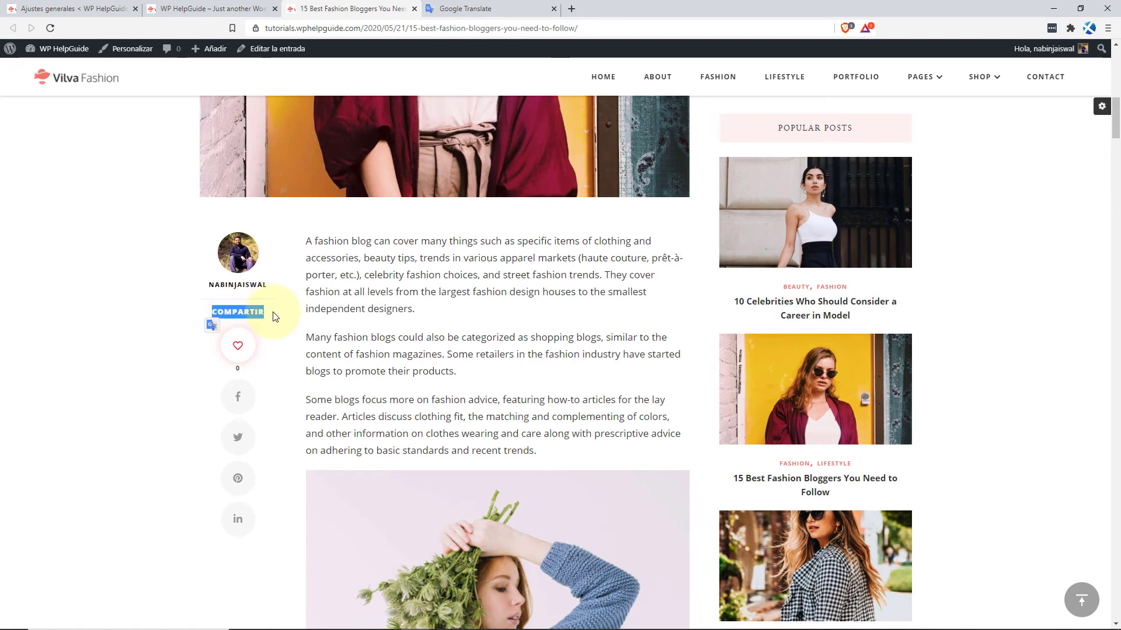
From General Settings, show Loco Translate's list of 11 translatable plugin bundles.
click(106, 6)
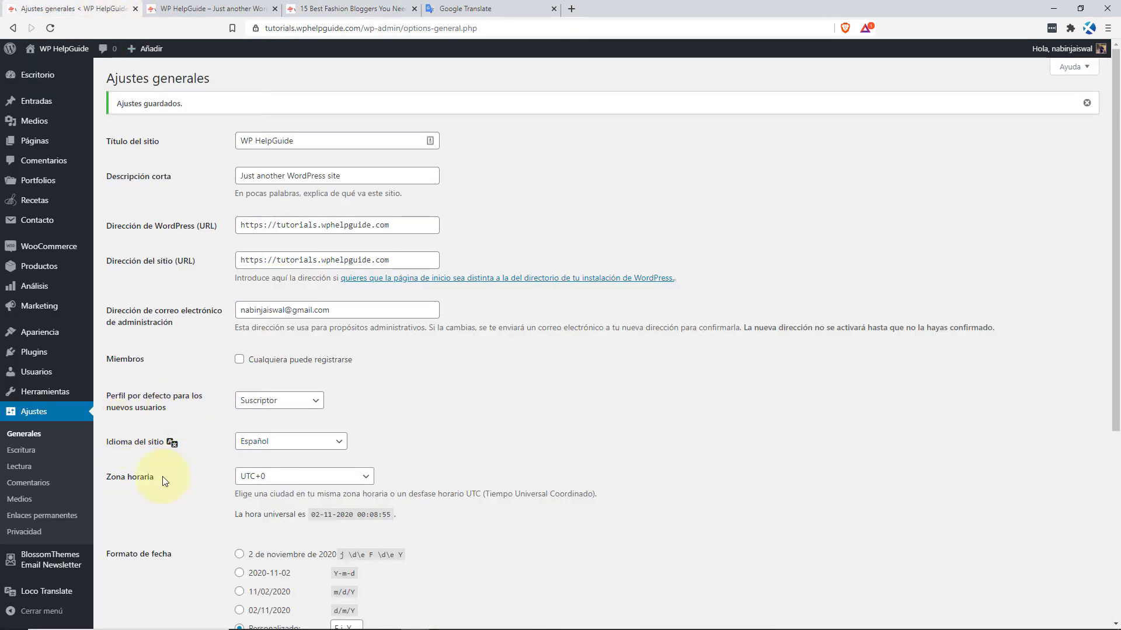
mouse_move(35, 591)
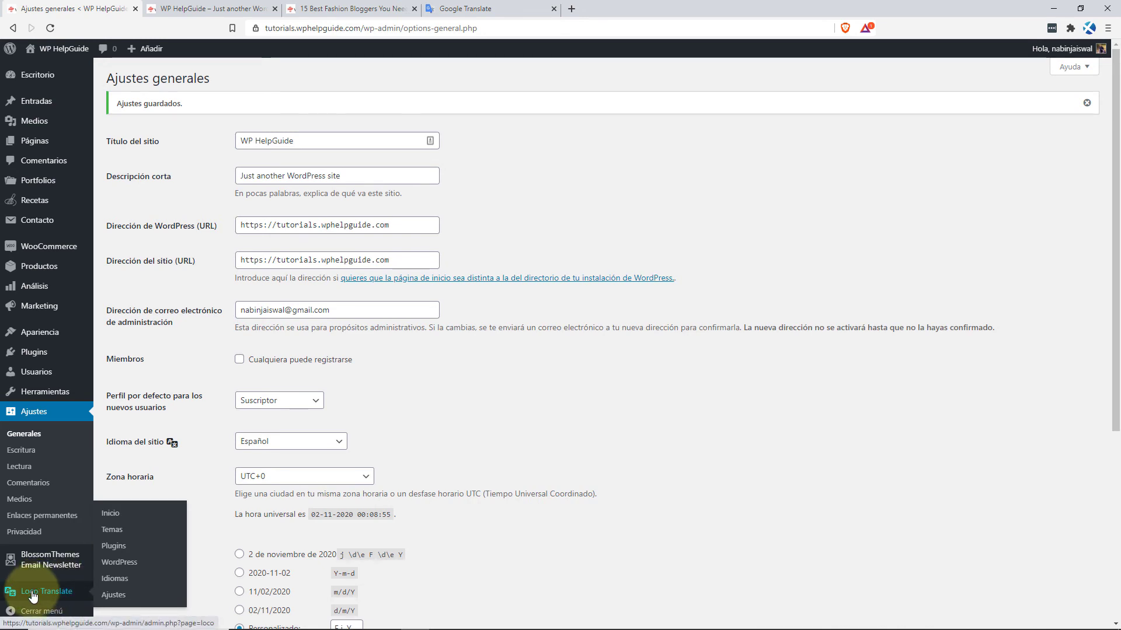
click(113, 546)
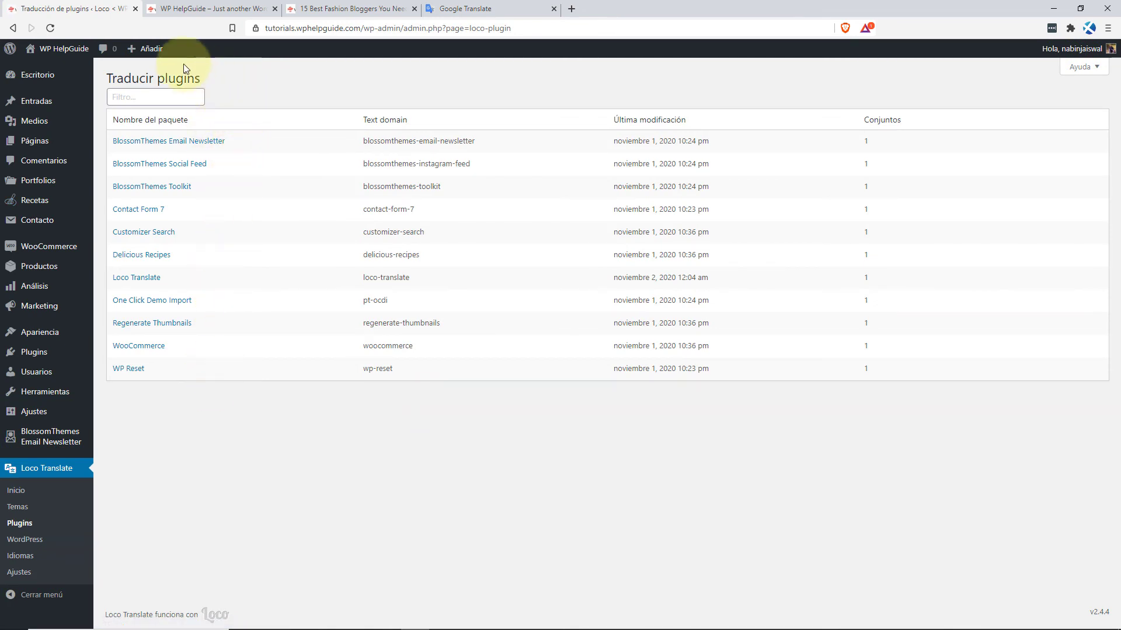
Create a new Español translation file for BlossomThemes Toolkit in the custom languages/loco/plugins location.
click(174, 188)
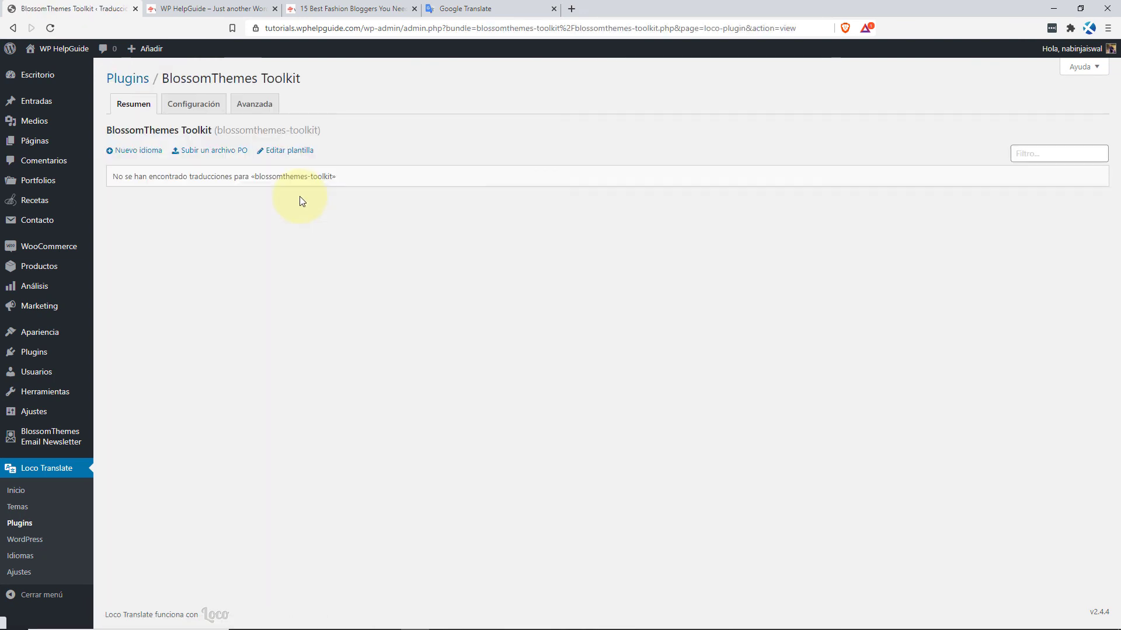
click(136, 152)
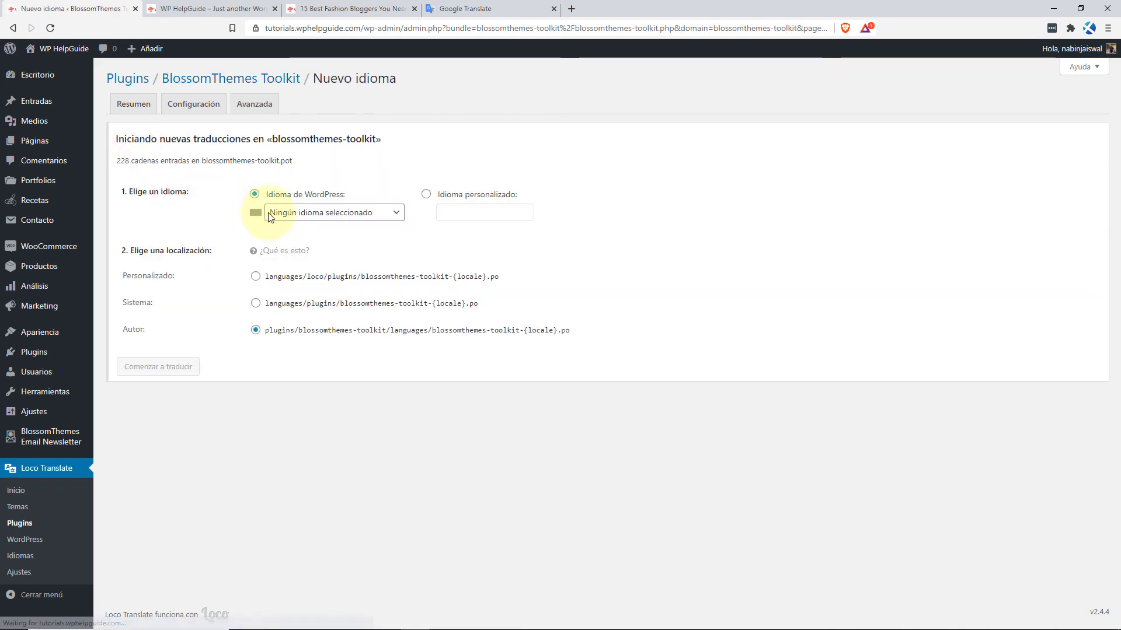
click(343, 215)
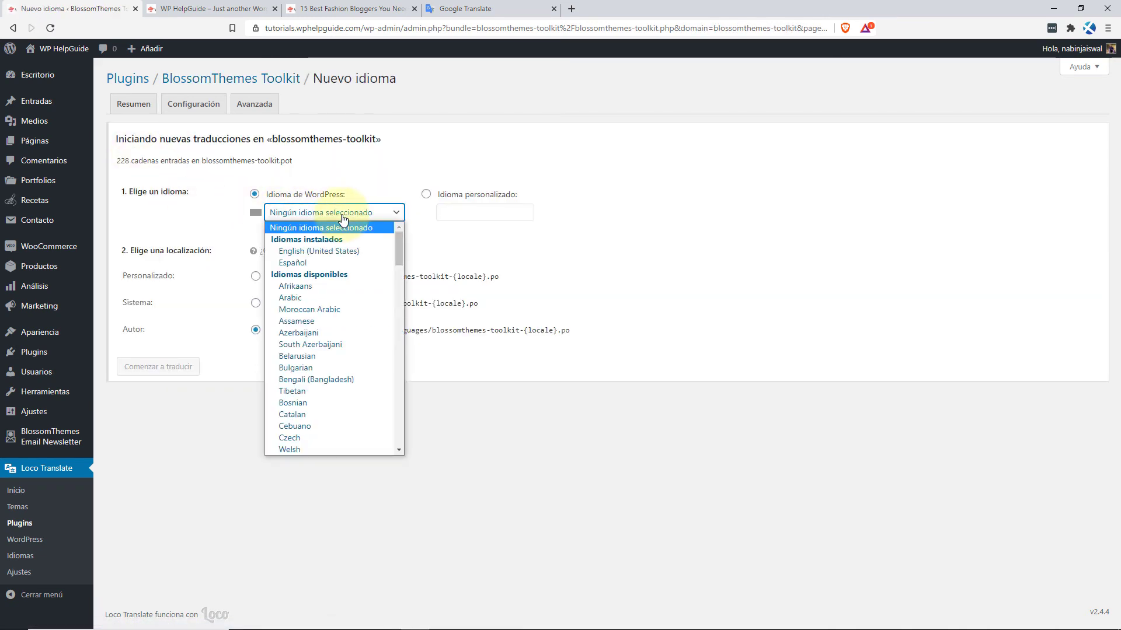
click(303, 264)
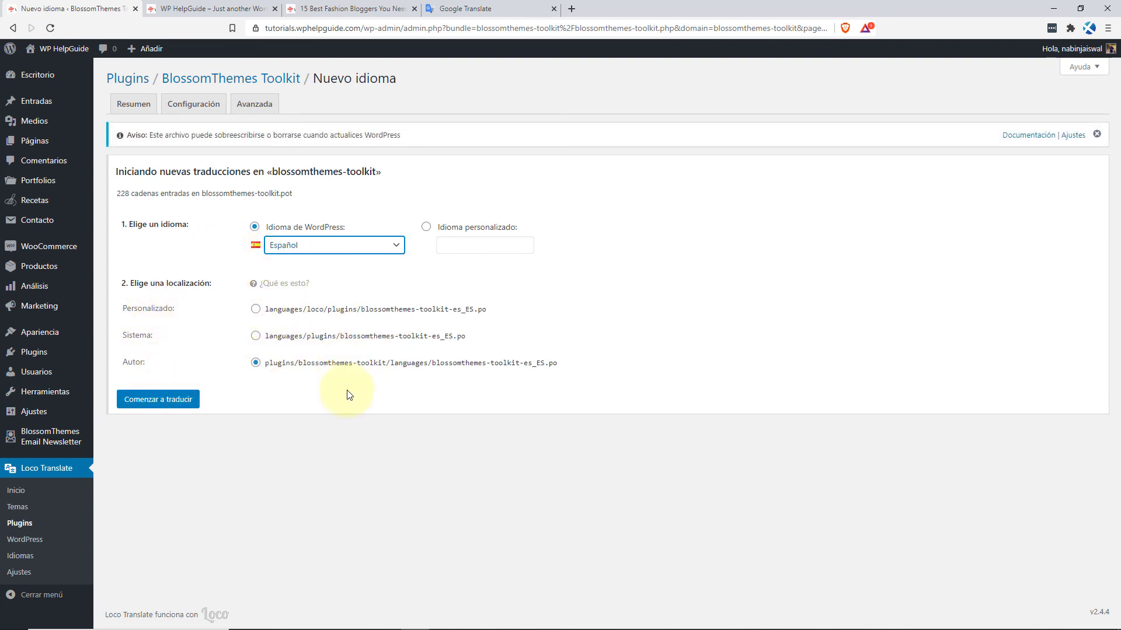
click(257, 310)
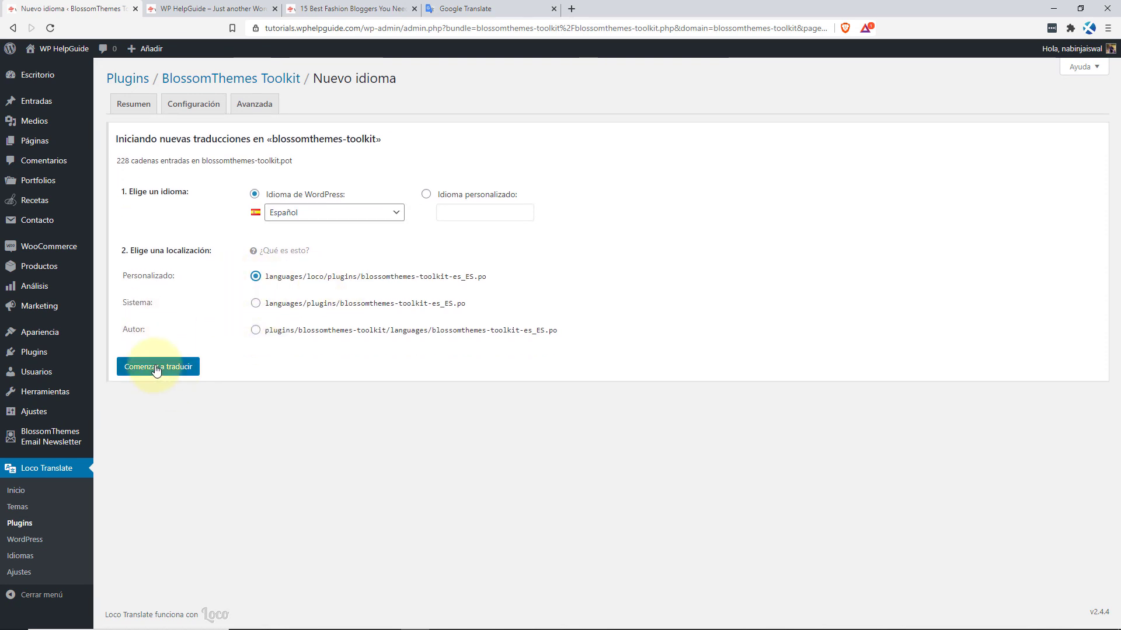
click(157, 368)
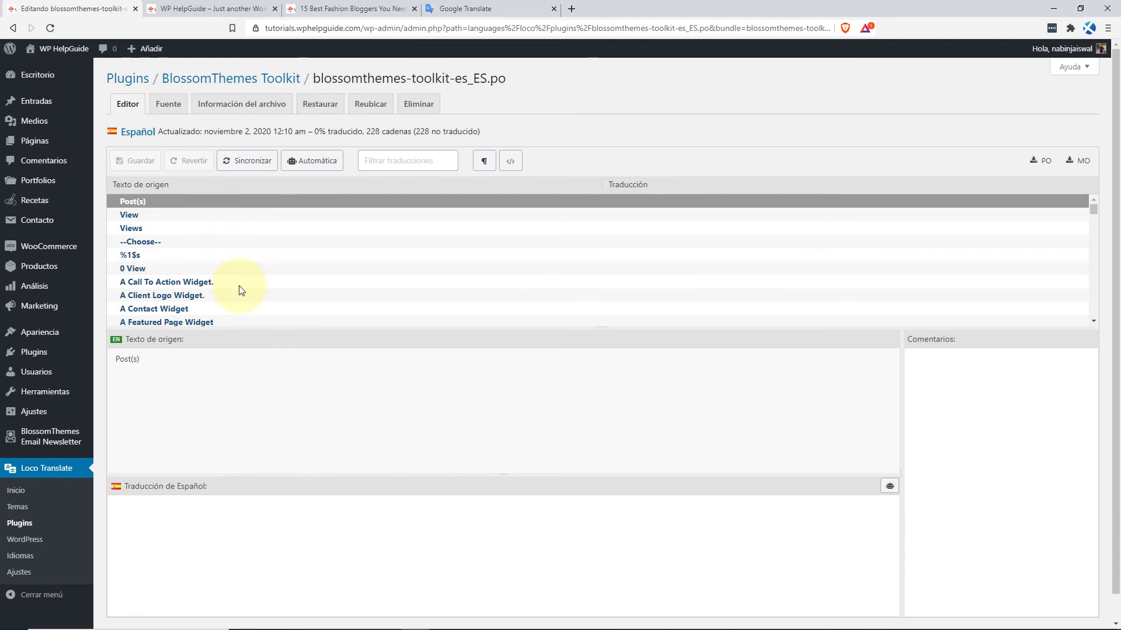
Select the 'View' string in the new blossomthemes-toolkit-es_ES.po editor.
click(172, 220)
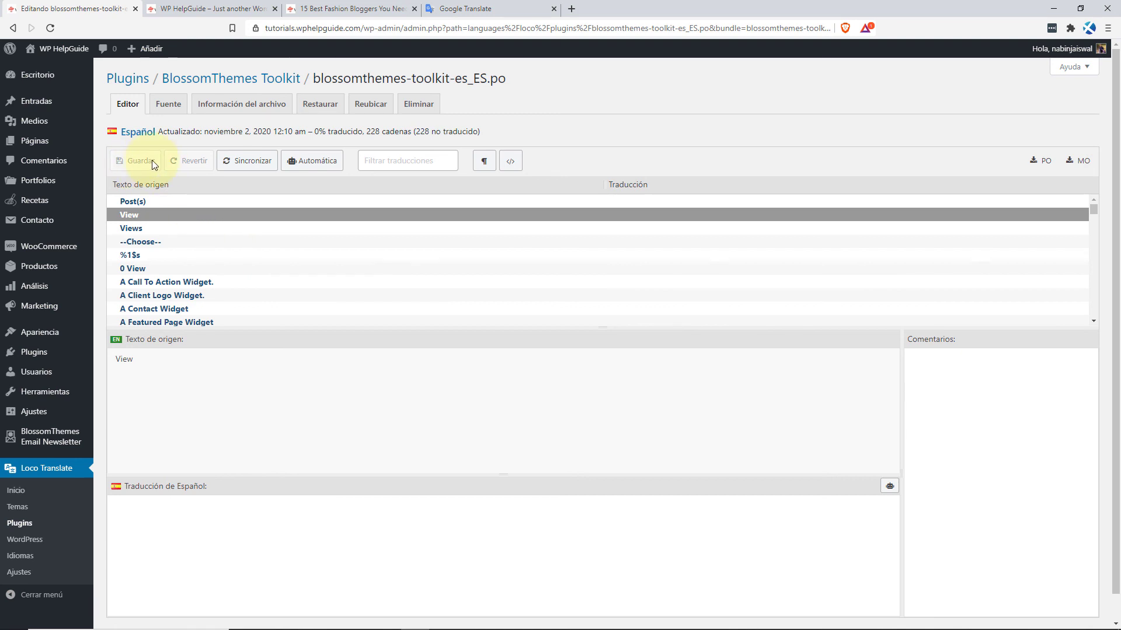
click(236, 7)
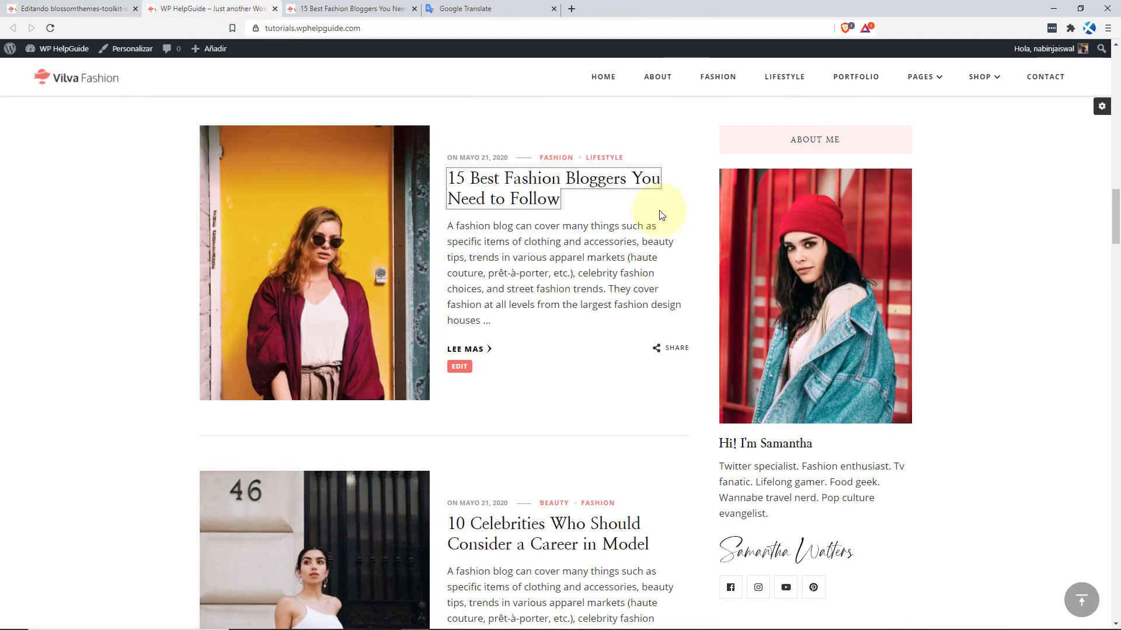